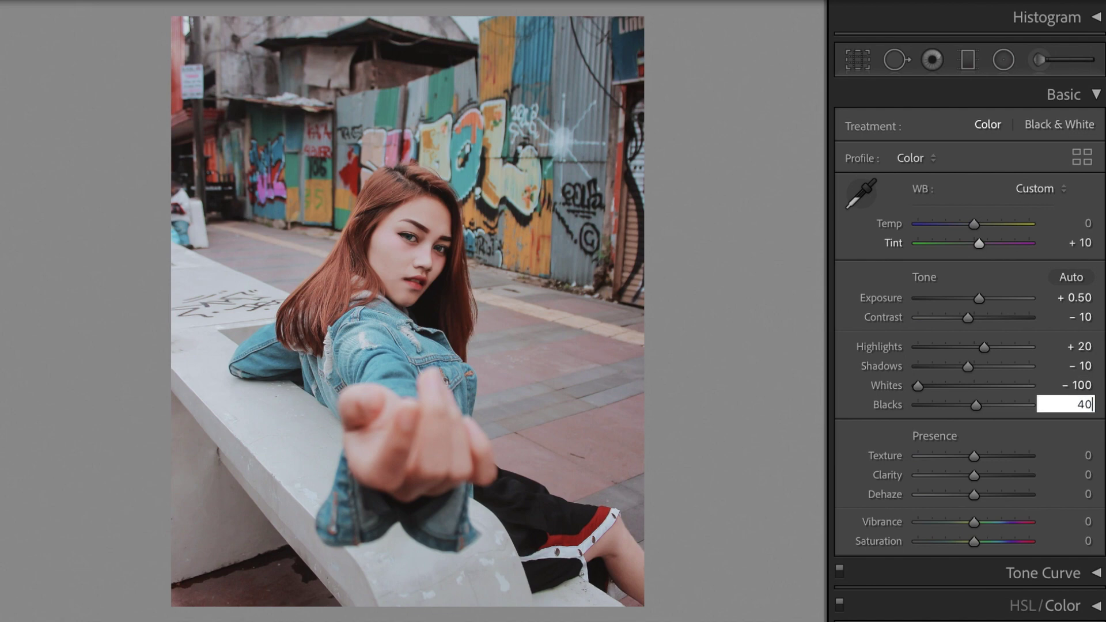
# In the Basic panel, set Blacks +40, Texture +10, Clarity +20, Dehaze +40, Vibrance −25, Saturation −30
pyautogui.press('Tab')
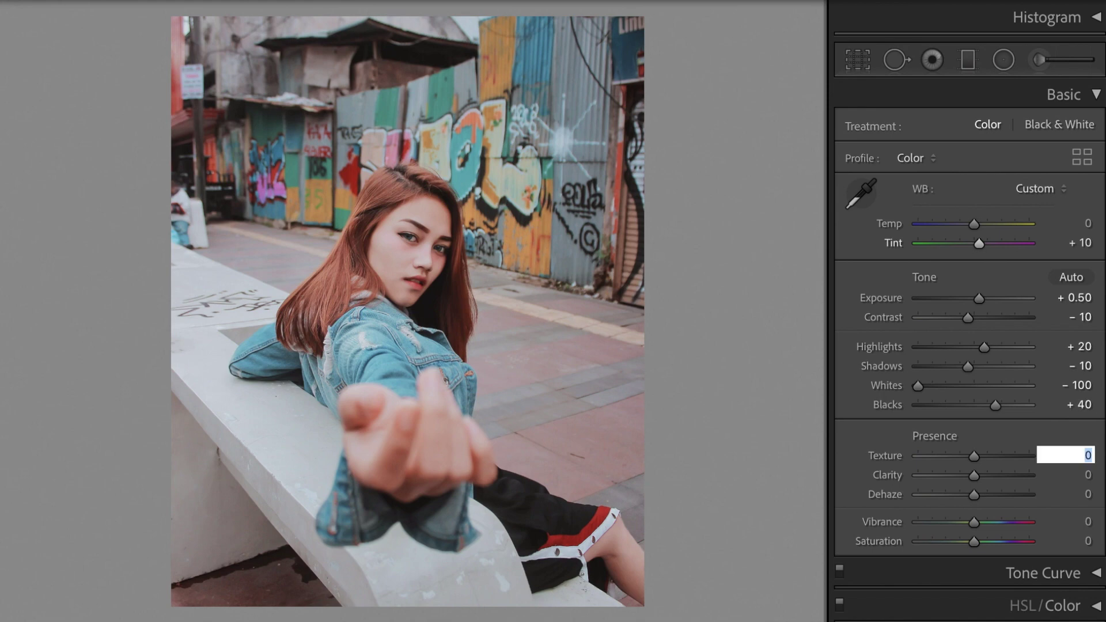
pyautogui.write('10')
pyautogui.press('Tab')
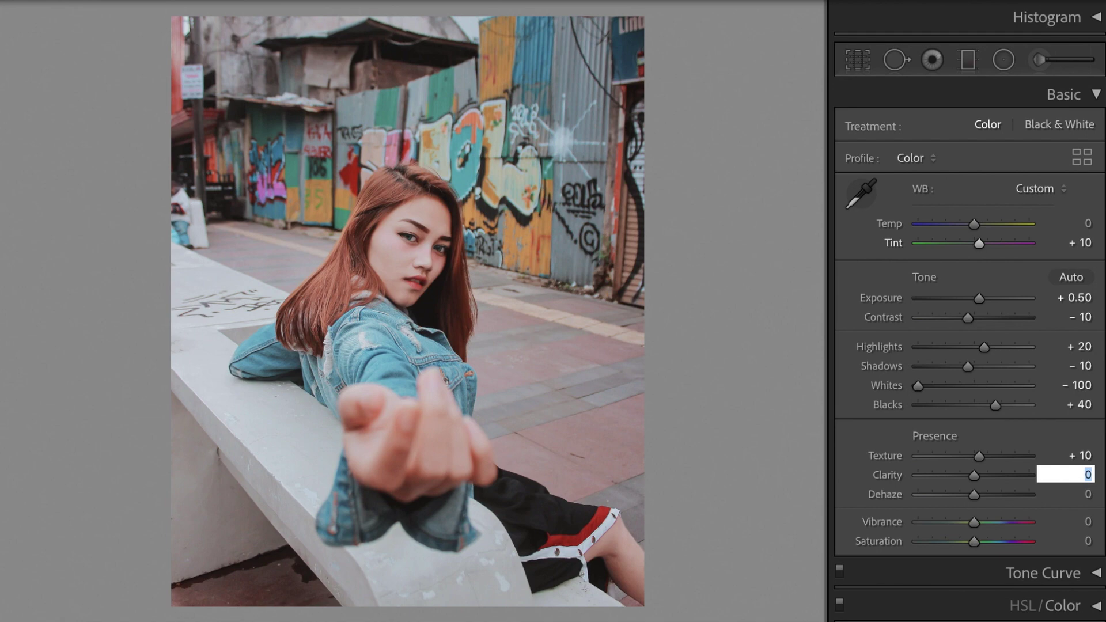
pyautogui.write('20')
pyautogui.press('Tab')
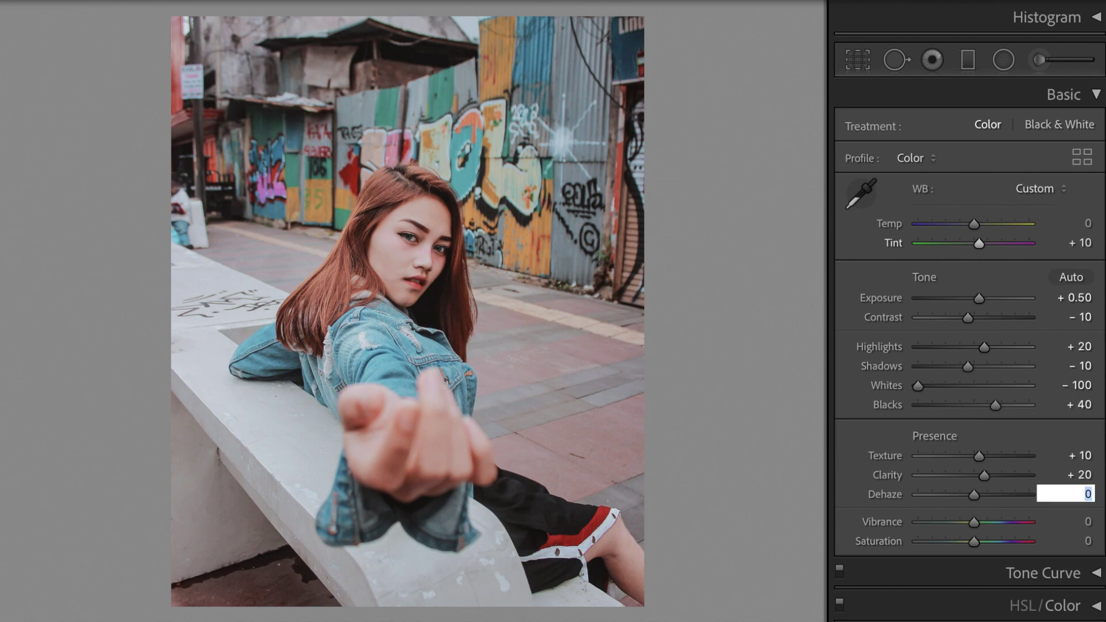
pyautogui.write('40')
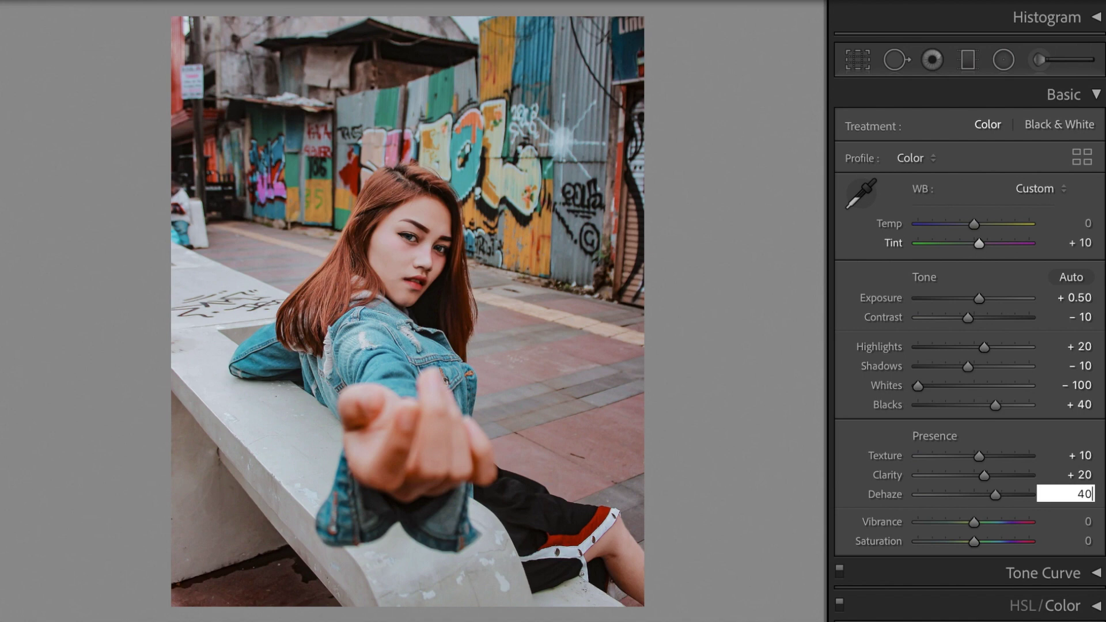
pyautogui.press('Tab')
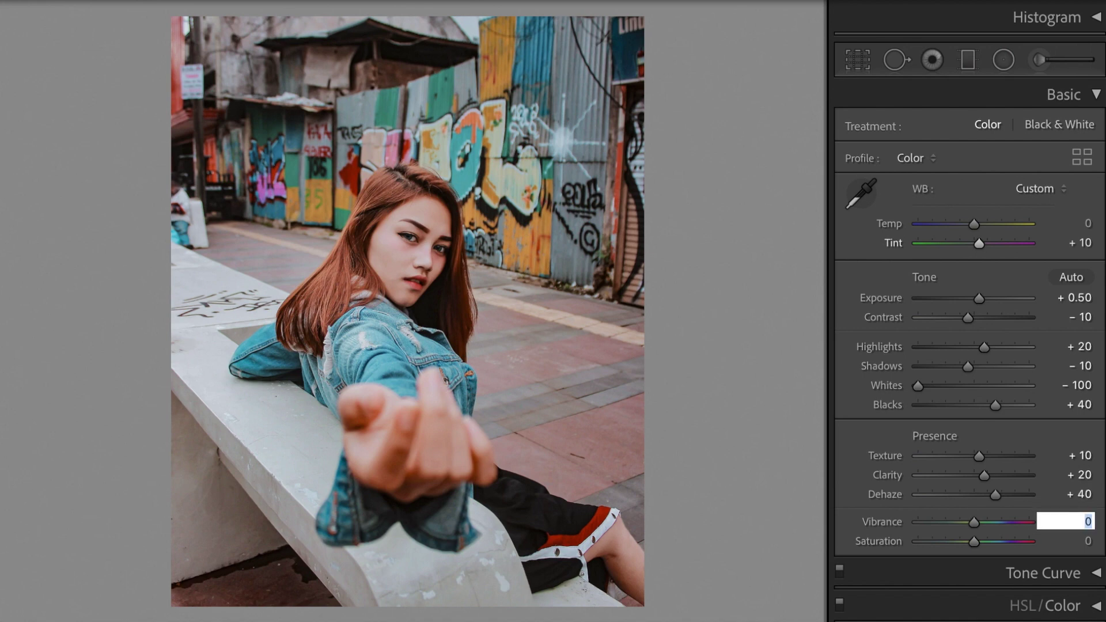
pyautogui.write('-25')
pyautogui.press('Tab')
pyautogui.write('-')
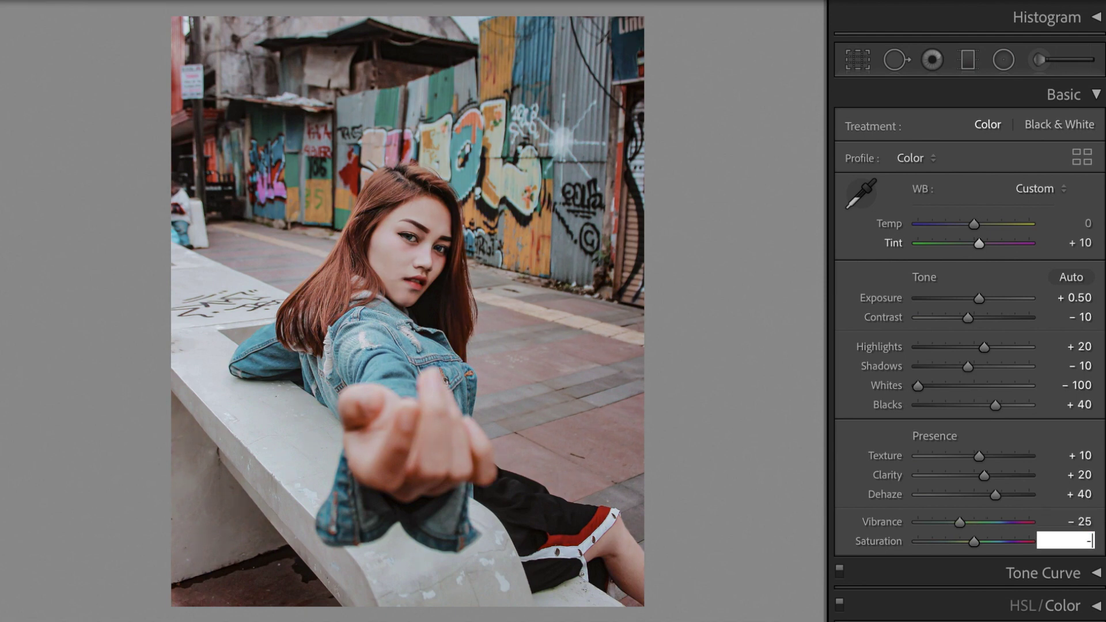
pyautogui.write('30')
pyautogui.press('Return')
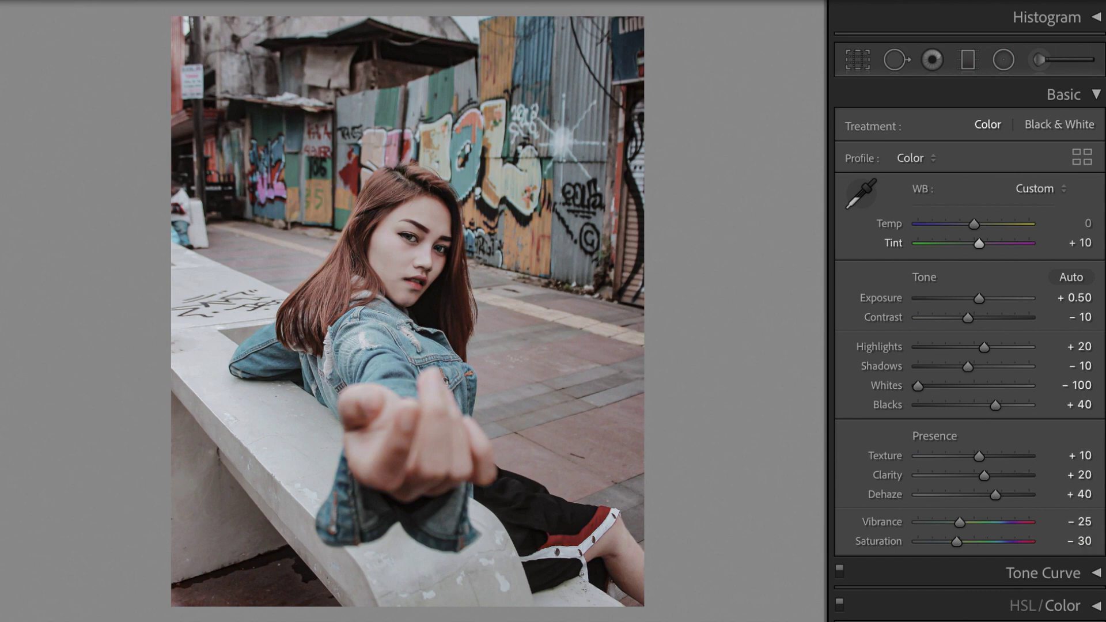
# In HSL/Color, set Red Saturation to +15 and Red Luminance to −10
pyautogui.click(1099, 98)
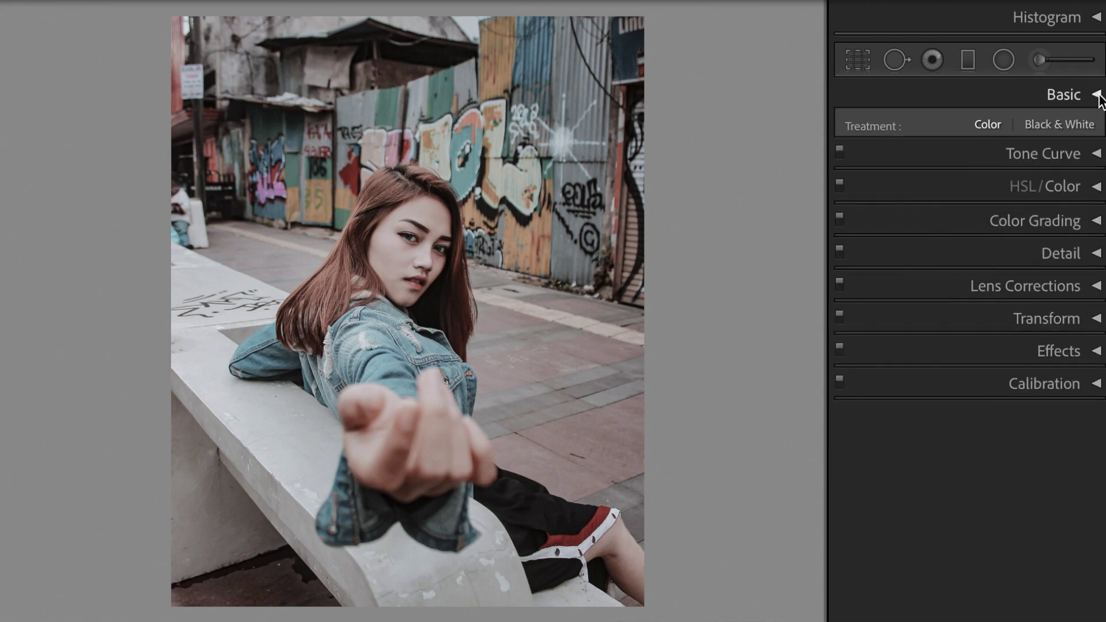
pyautogui.click(1096, 161)
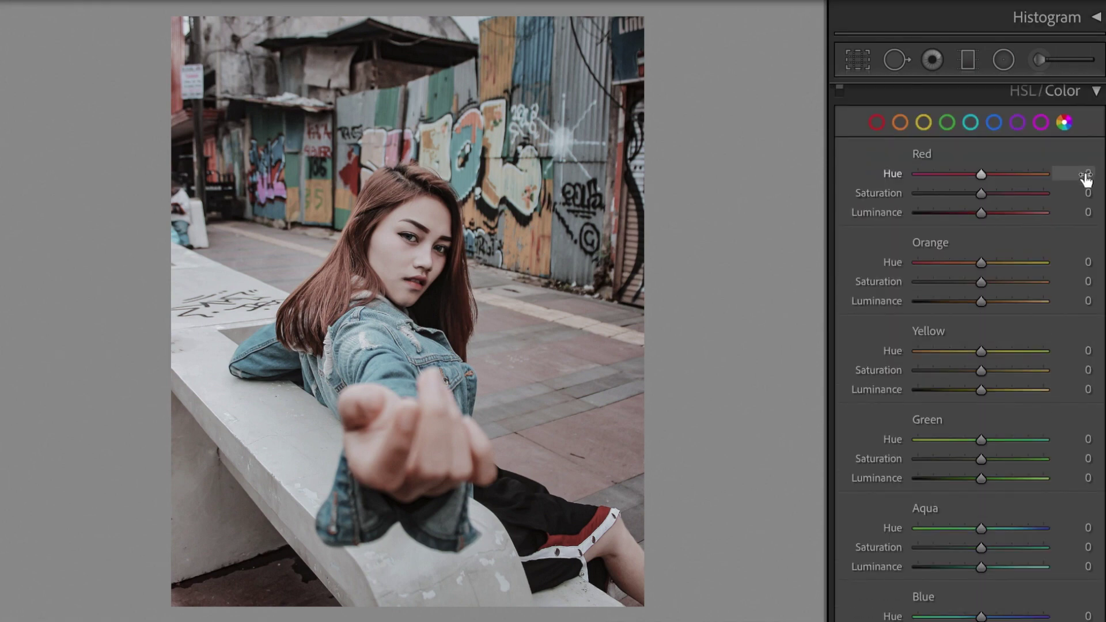
pyautogui.click(1070, 194)
pyautogui.write('15')
pyautogui.press('Return')
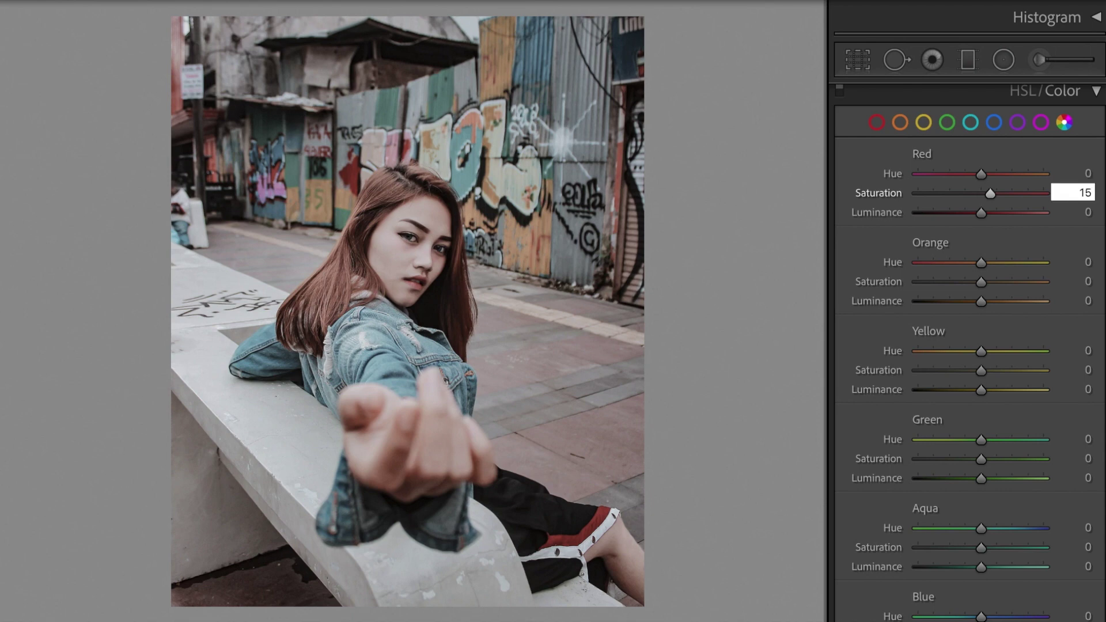
pyautogui.press('Tab')
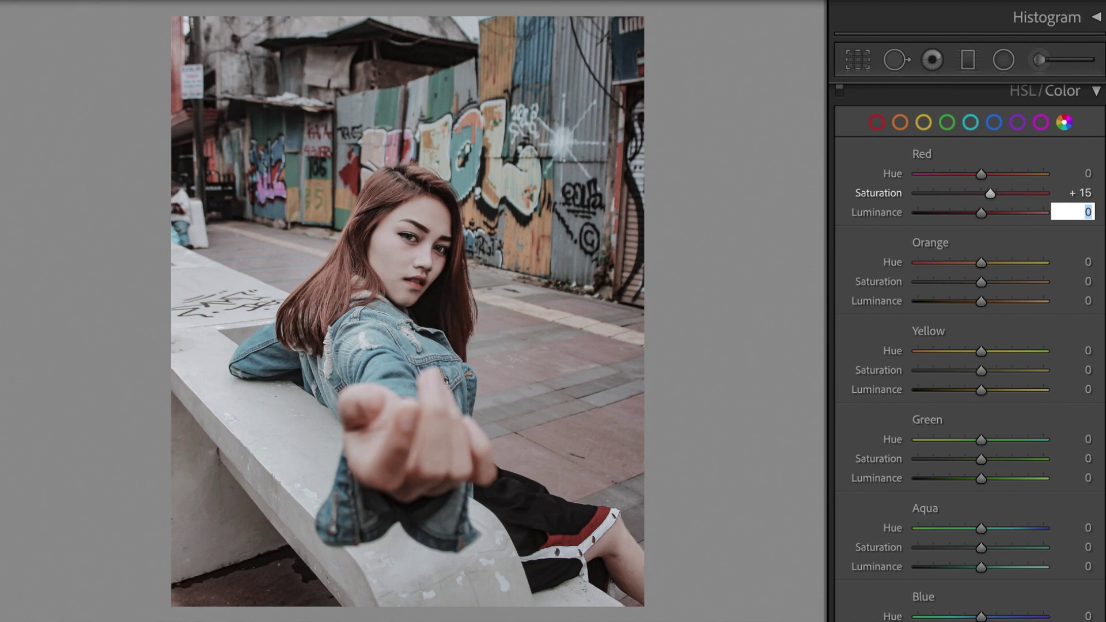
pyautogui.write('-10')
pyautogui.press('Tab')
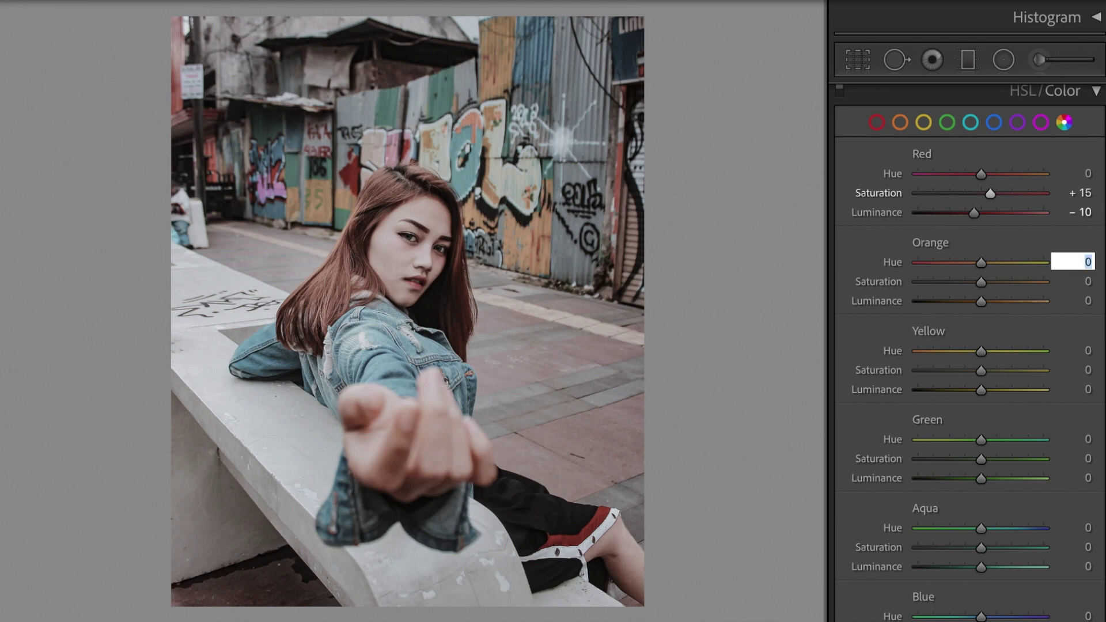
# Set Orange Hue to −10 and Orange Saturation to +25, and enter −100 for Yellow Hue
pyautogui.write('-10')
pyautogui.press('Tab')
pyautogui.write('25')
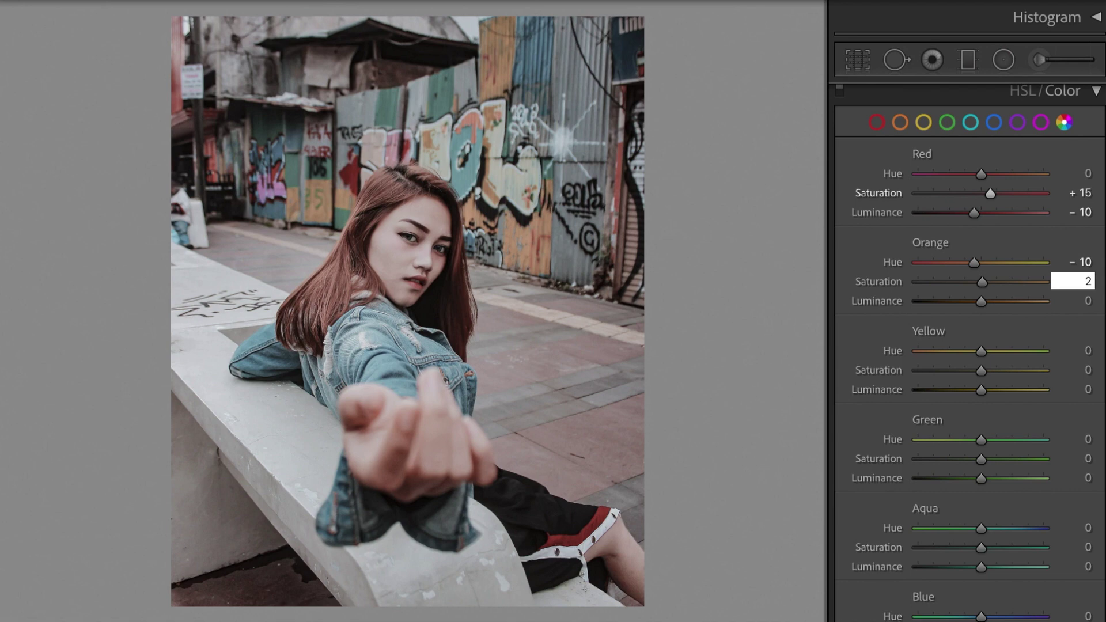
pyautogui.press('Tab')
pyautogui.press('Tab')
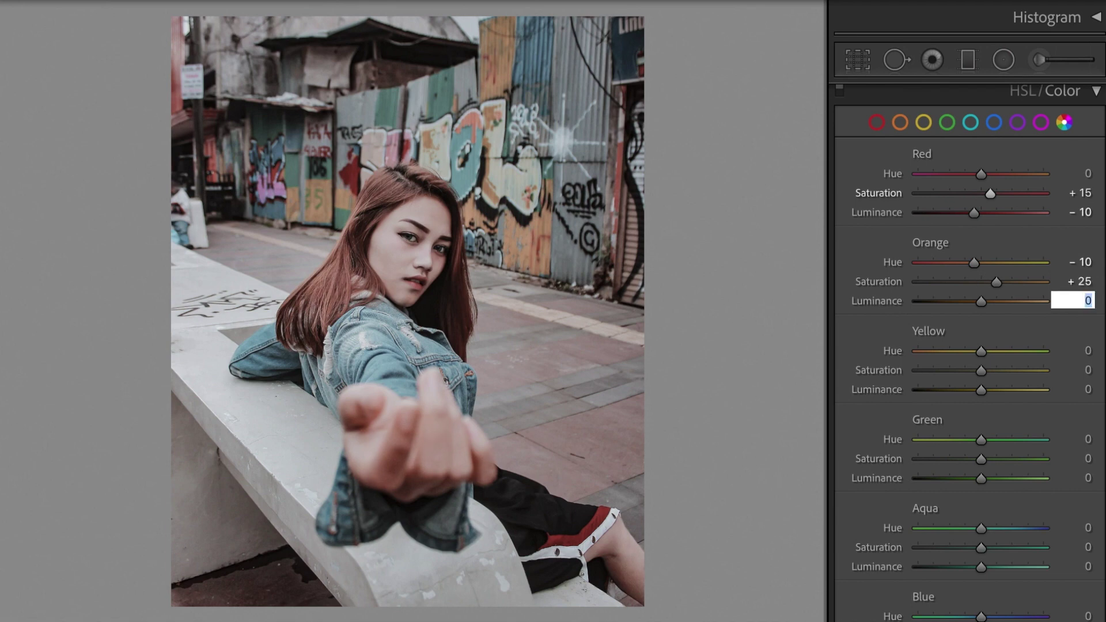
pyautogui.write('-100')
# Set Yellow Hue/Saturation −100, Green Saturation −100, Green Luminance +100, Aqua Hue +100, Aqua Saturation −100
pyautogui.press('Tab')
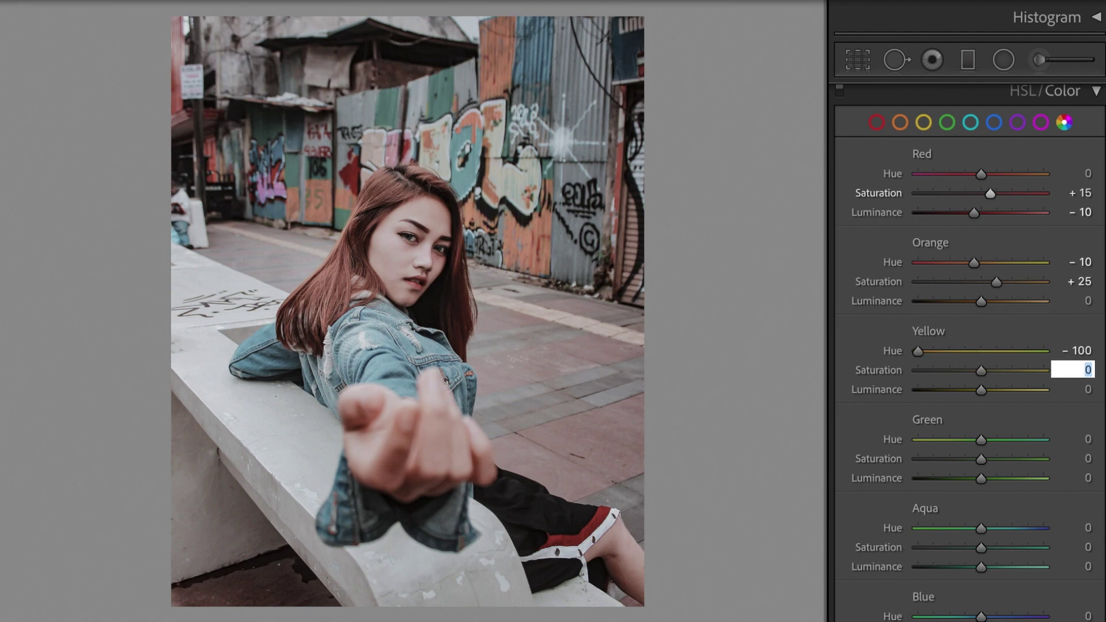
pyautogui.write('-100')
pyautogui.press('Tab')
pyautogui.press('Tab')
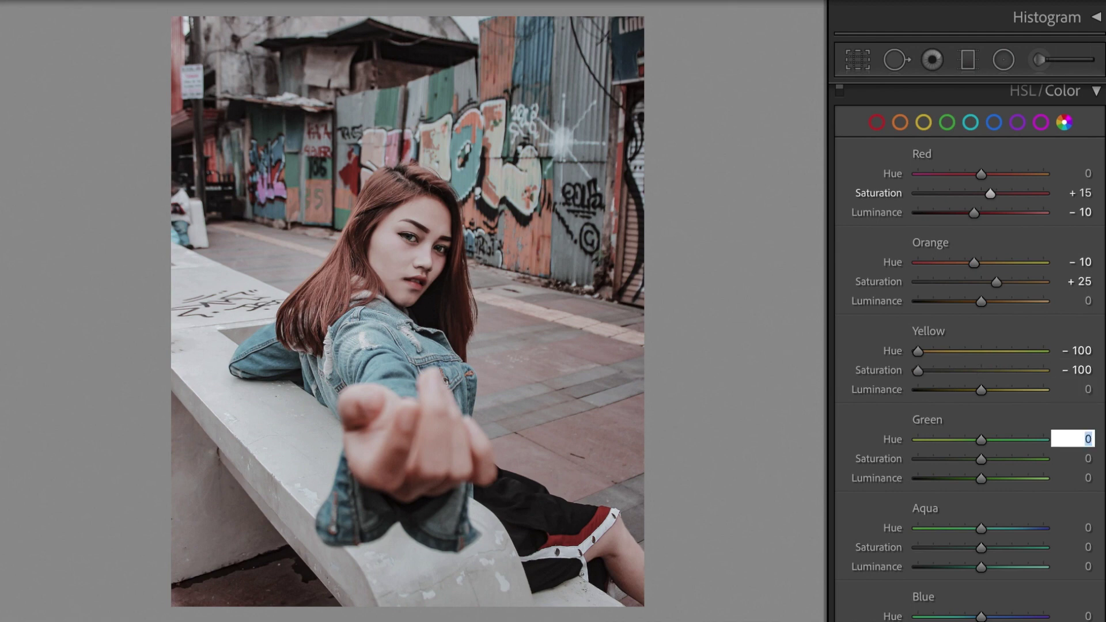
pyautogui.press('Tab')
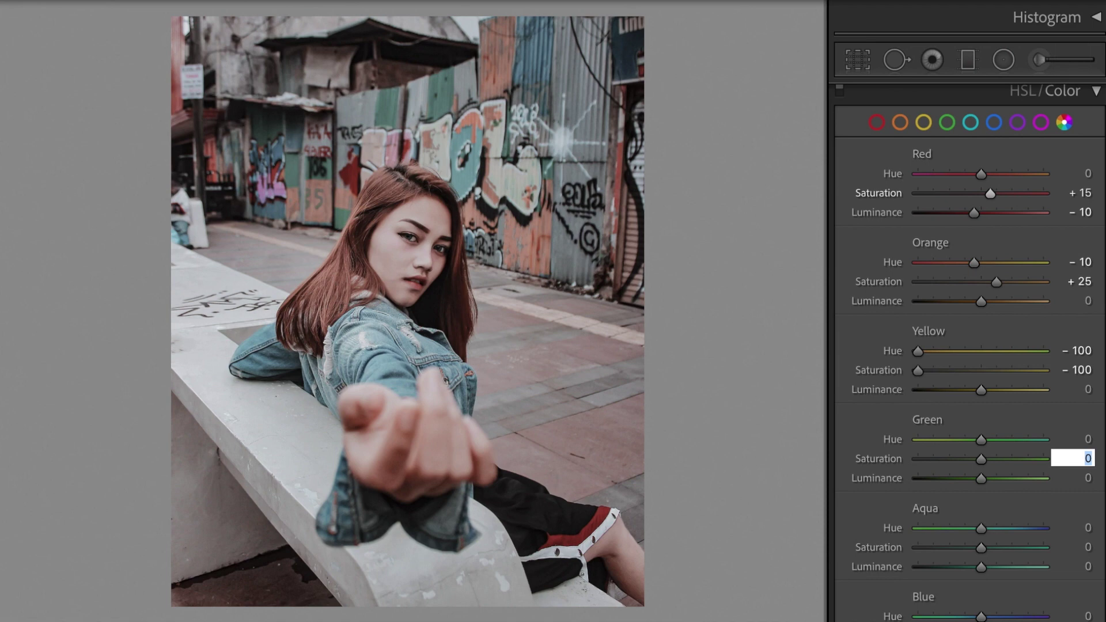
pyautogui.write('-100')
pyautogui.press('Tab')
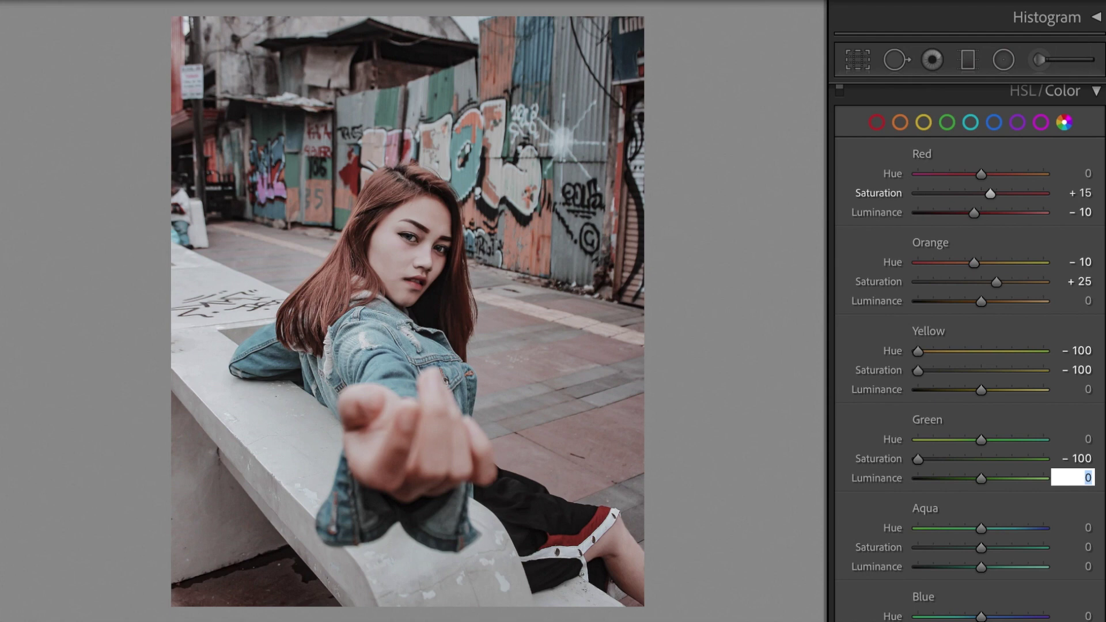
pyautogui.write('100')
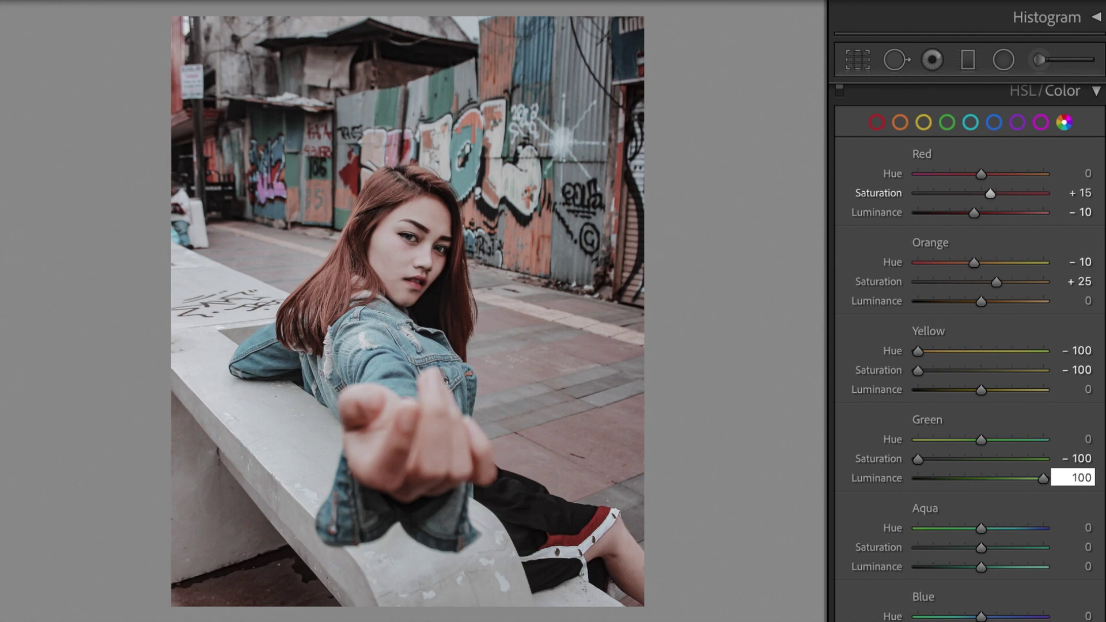
pyautogui.press('Tab')
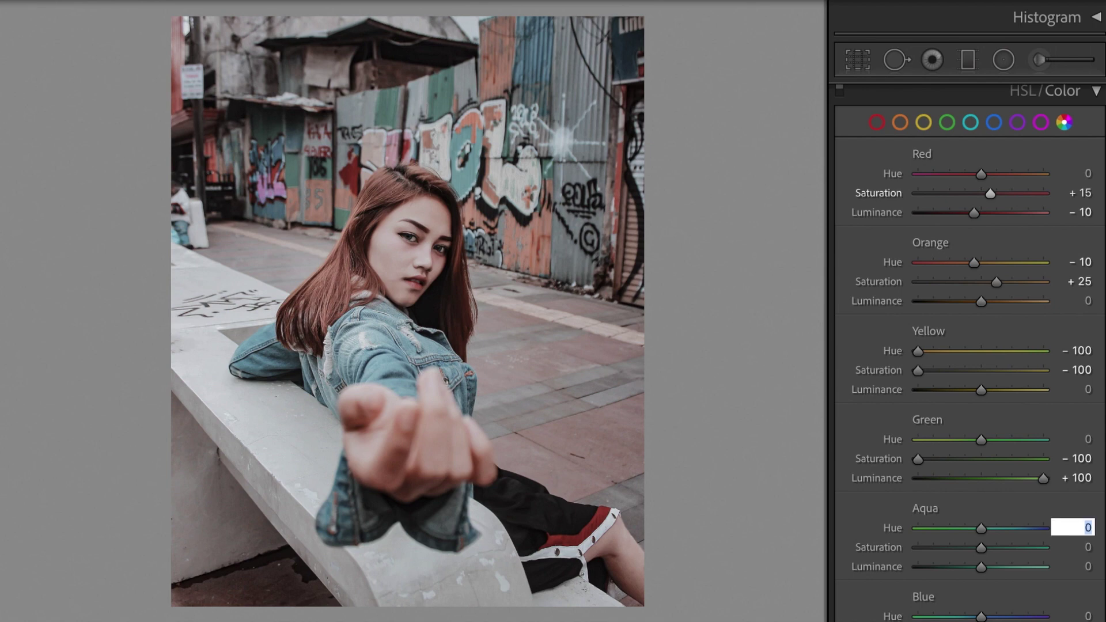
pyautogui.write('100')
pyautogui.press('Tab')
pyautogui.write('-')
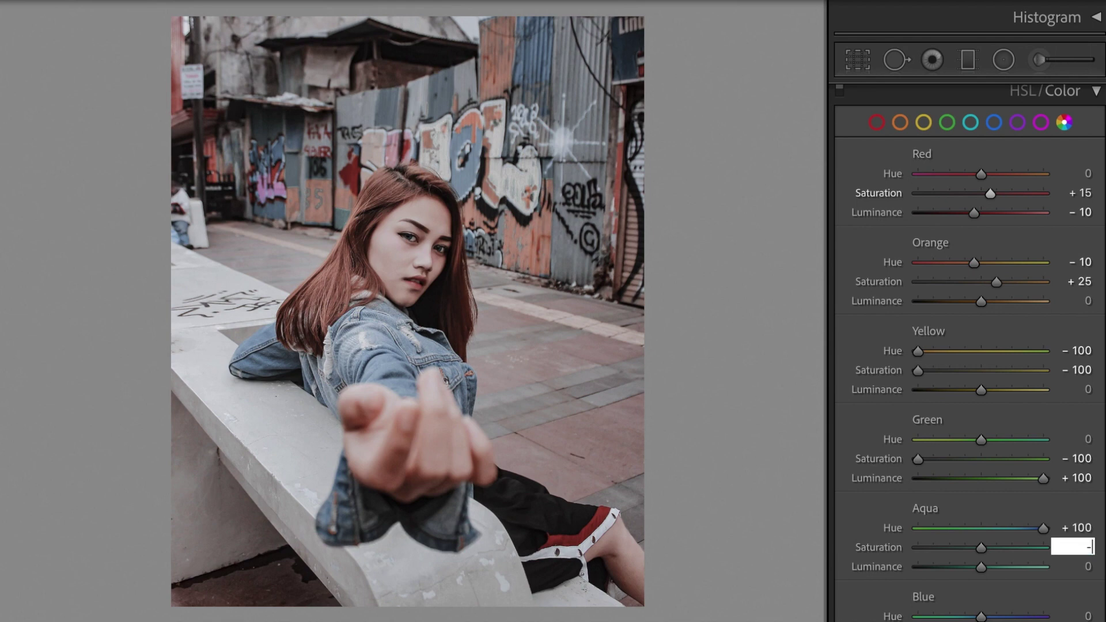
pyautogui.write('100')
pyautogui.scroll(-2, 969, 353)
# Set Blue Hue −100 and Blue Saturation +50, and Purple and Magenta Saturation to −100
pyautogui.scroll(-5, 970, 353)
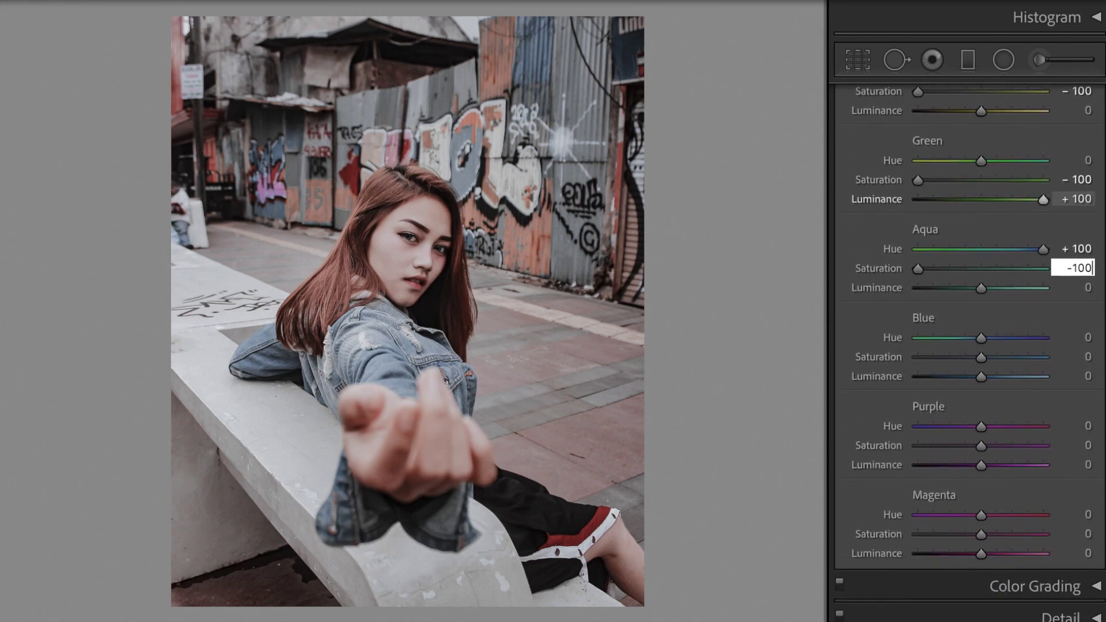
pyautogui.press('Tab')
pyautogui.press('Tab')
pyautogui.write('- 100')
pyautogui.press('Tab')
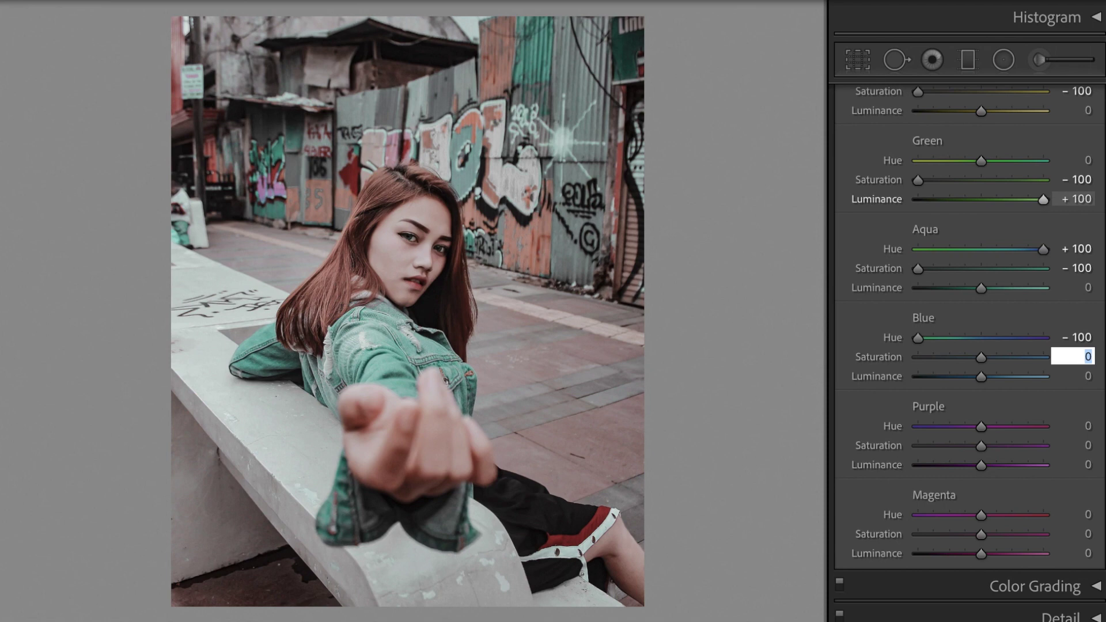
pyautogui.write('50')
pyautogui.press('Tab')
pyautogui.press('Tab')
pyautogui.press('Tab')
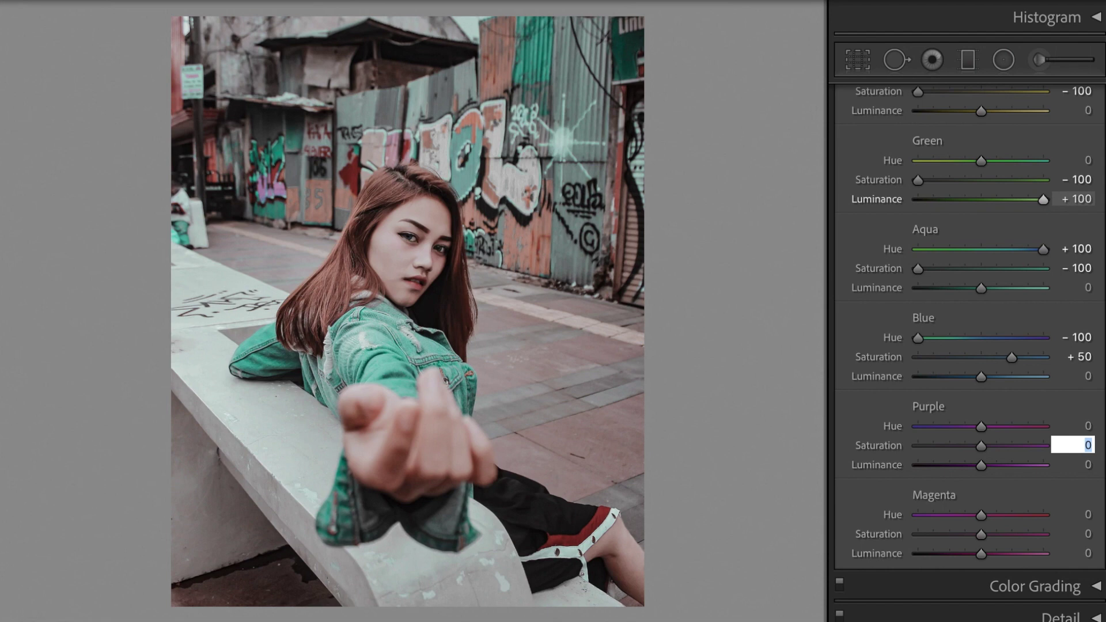
pyautogui.write('-100')
pyautogui.press('Tab')
pyautogui.press('Tab')
pyautogui.press('Tab')
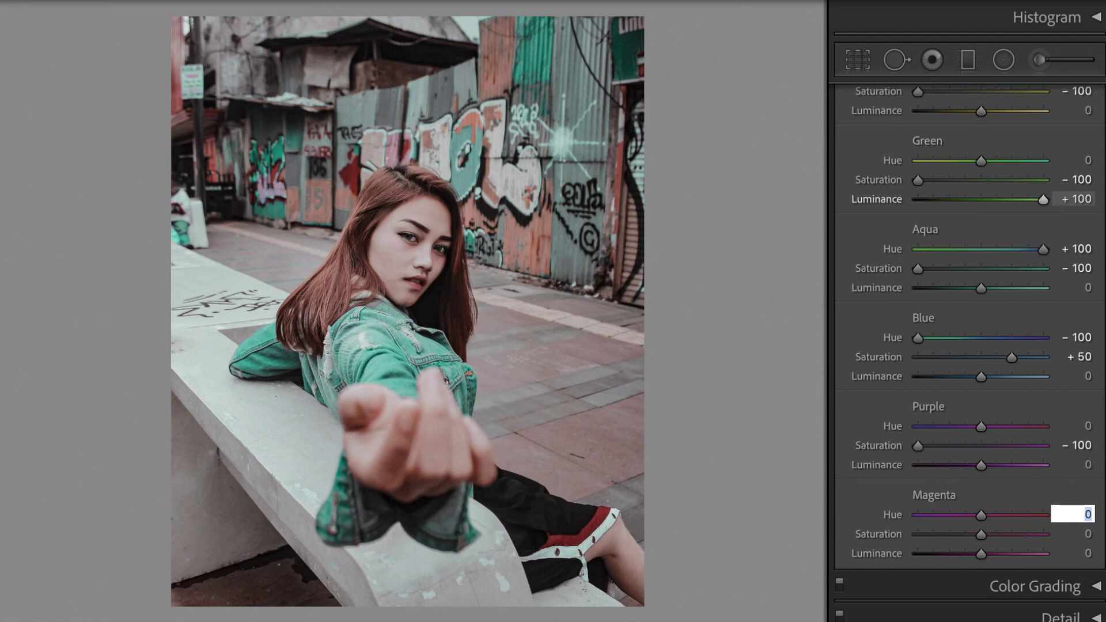
pyautogui.write('-100')
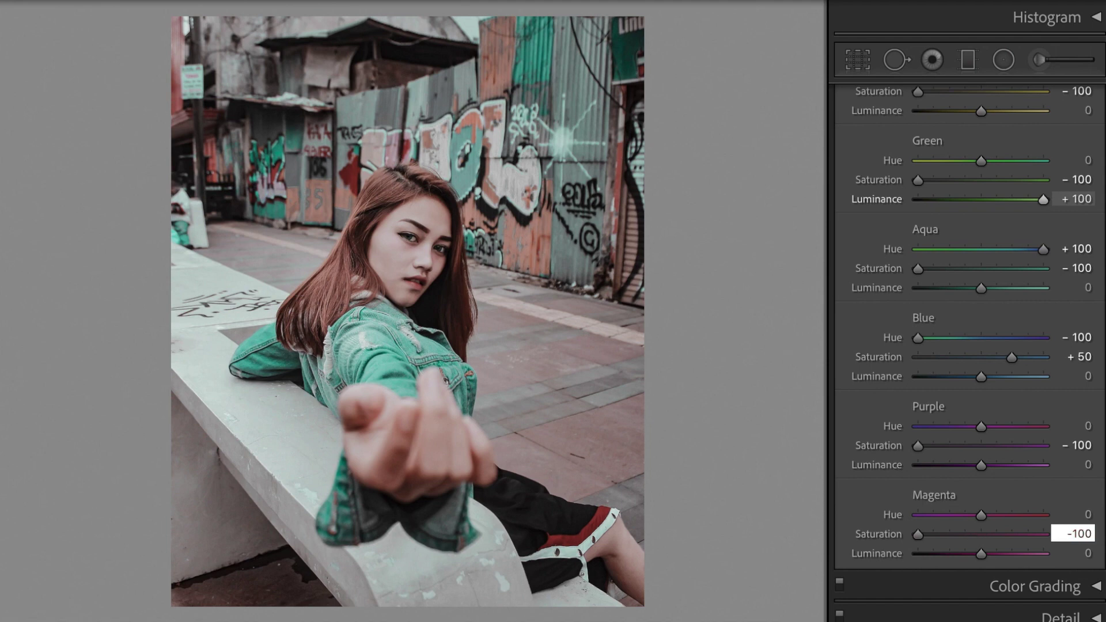
pyautogui.press('Return')
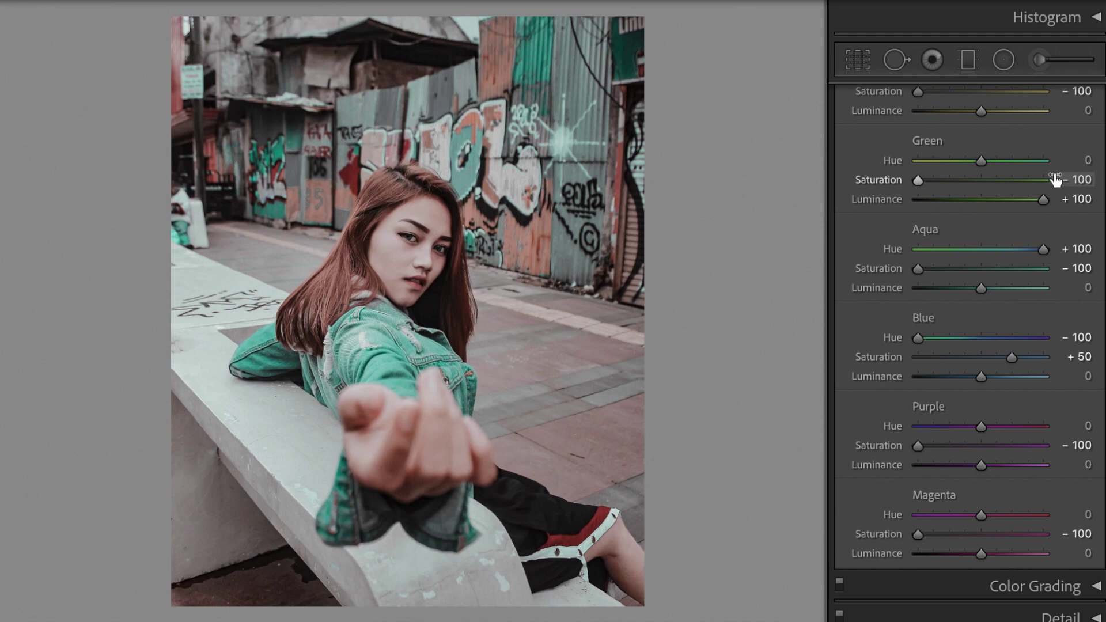
pyautogui.scroll(5, 1055, 178)
# In Color Grading, give the shadows Hue 135 and Saturation 10
pyautogui.scroll(3, 1056, 178)
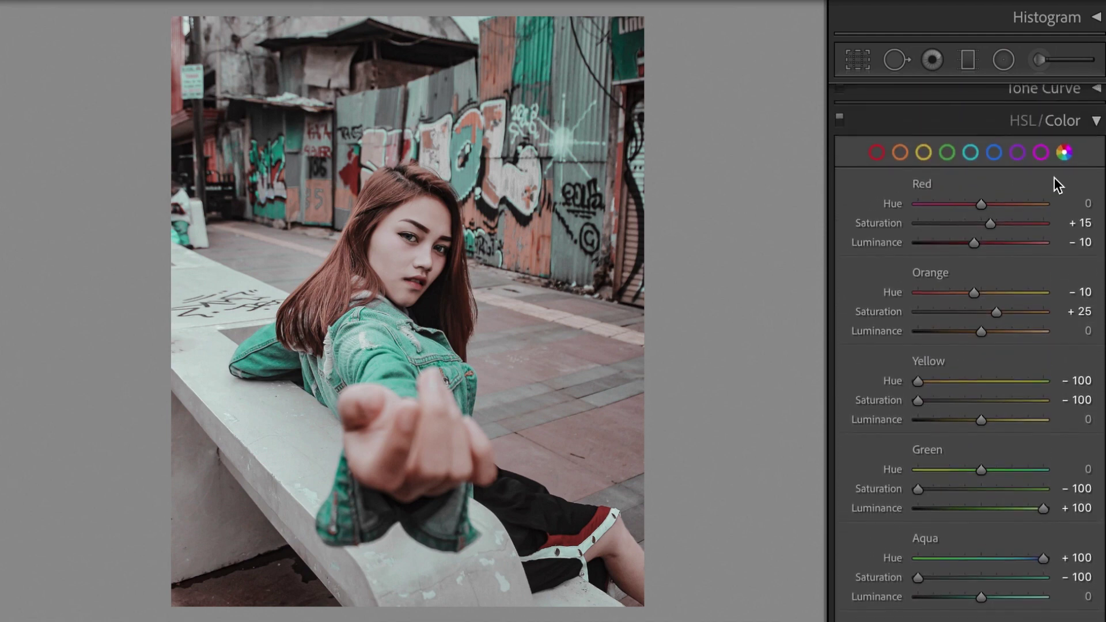
pyautogui.click(1095, 124)
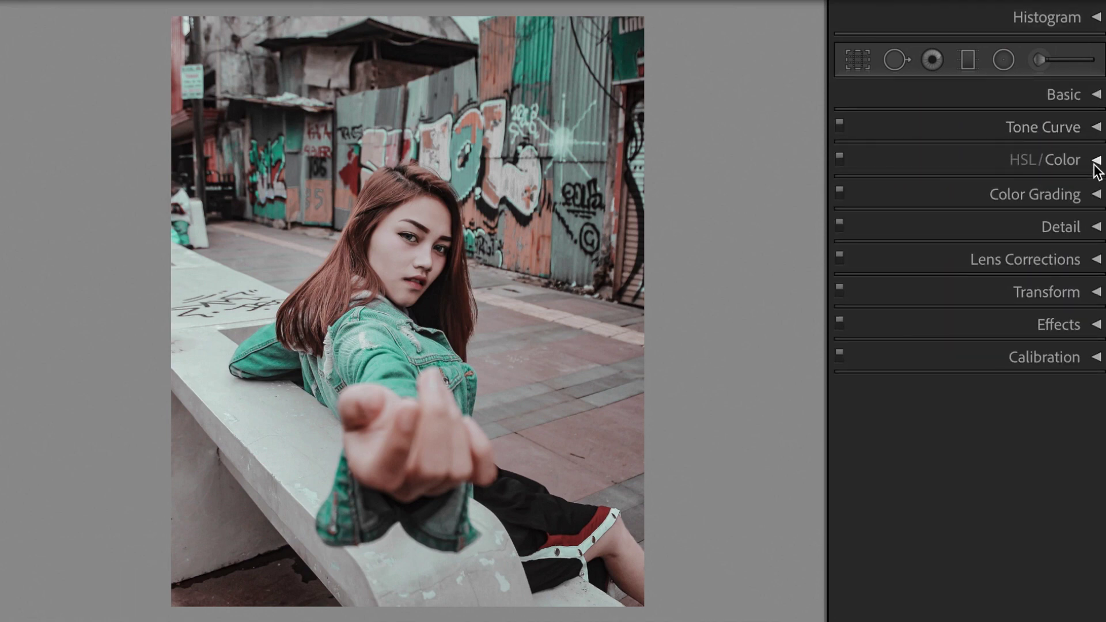
pyautogui.click(1098, 196)
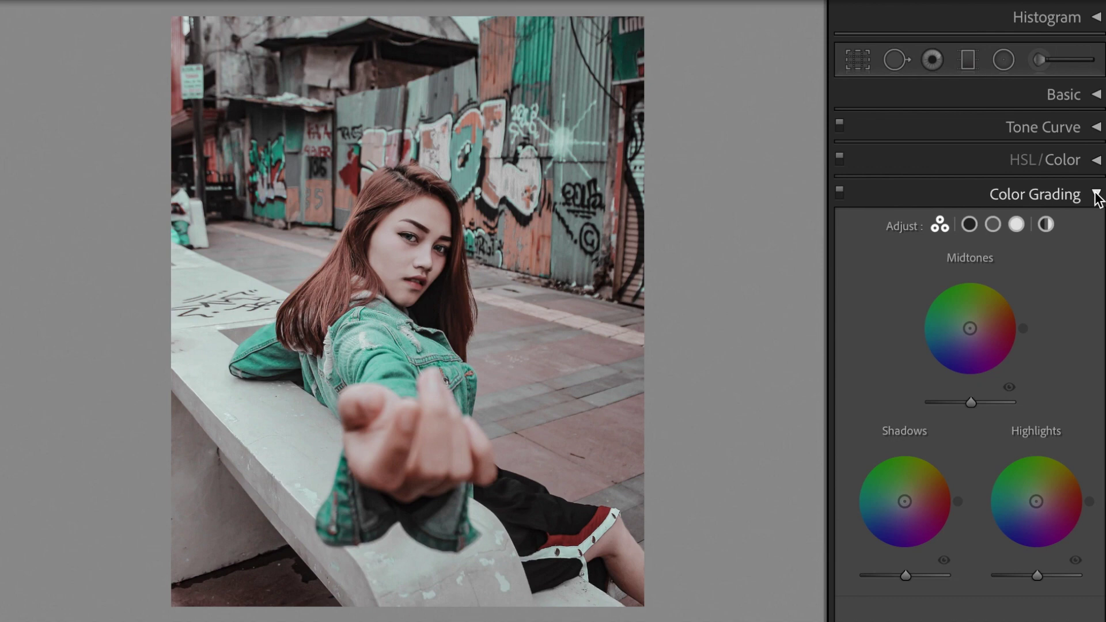
pyautogui.click(969, 226)
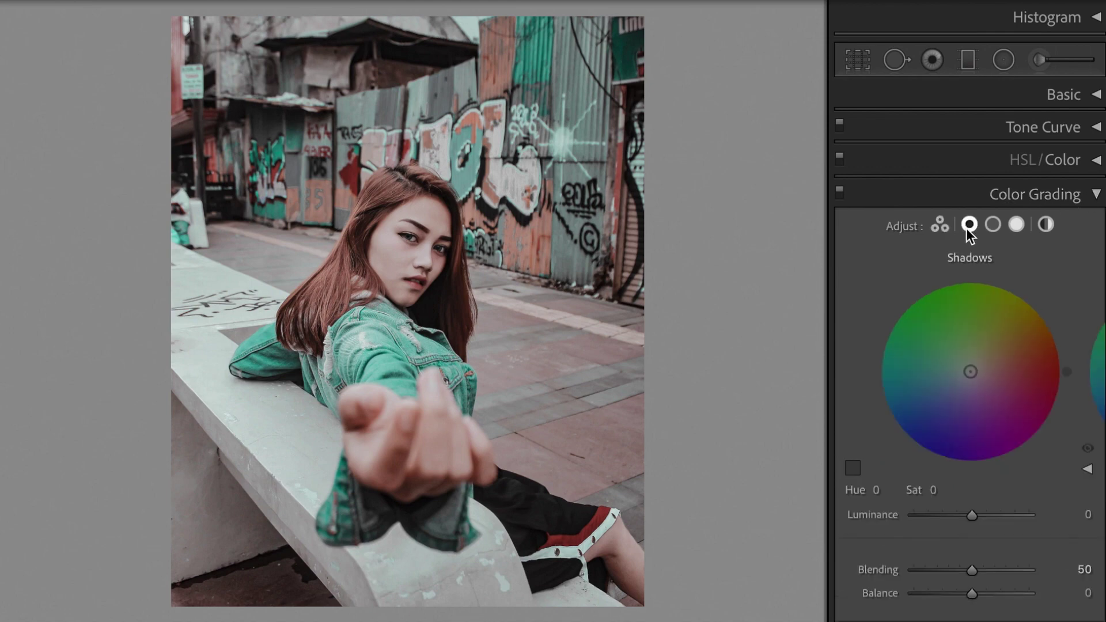
pyautogui.click(888, 491)
pyautogui.write('135')
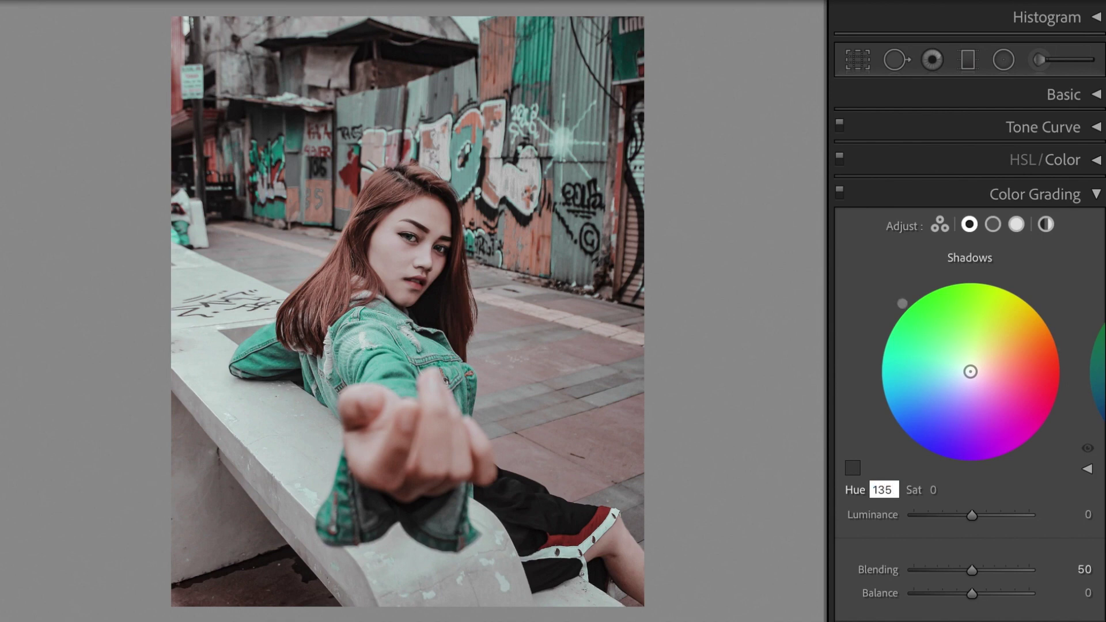
pyautogui.press('Tab')
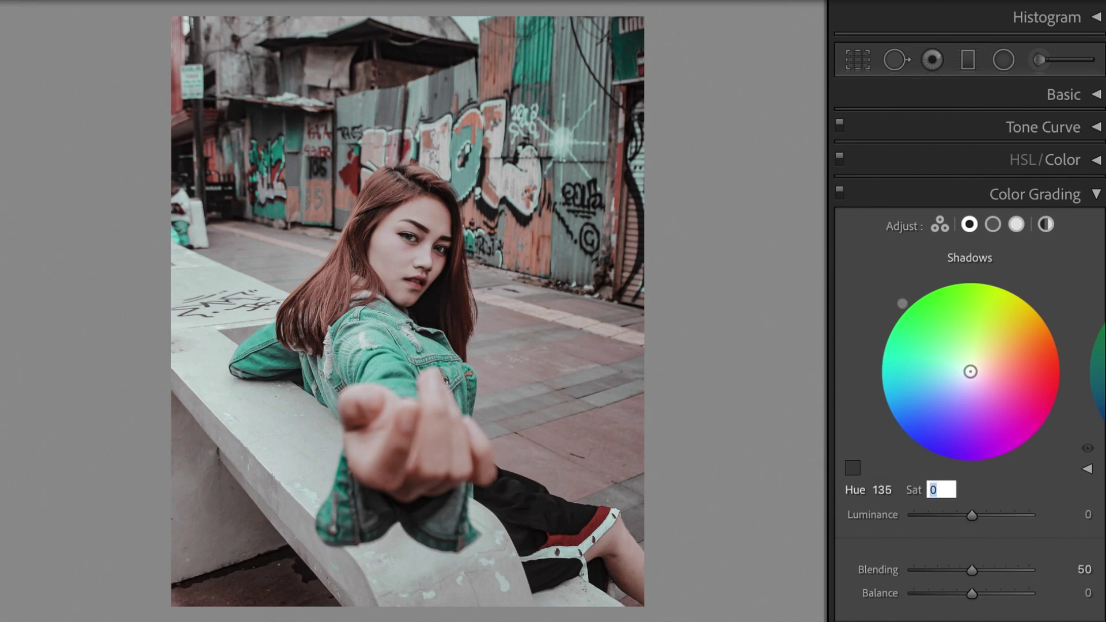
pyautogui.write('10')
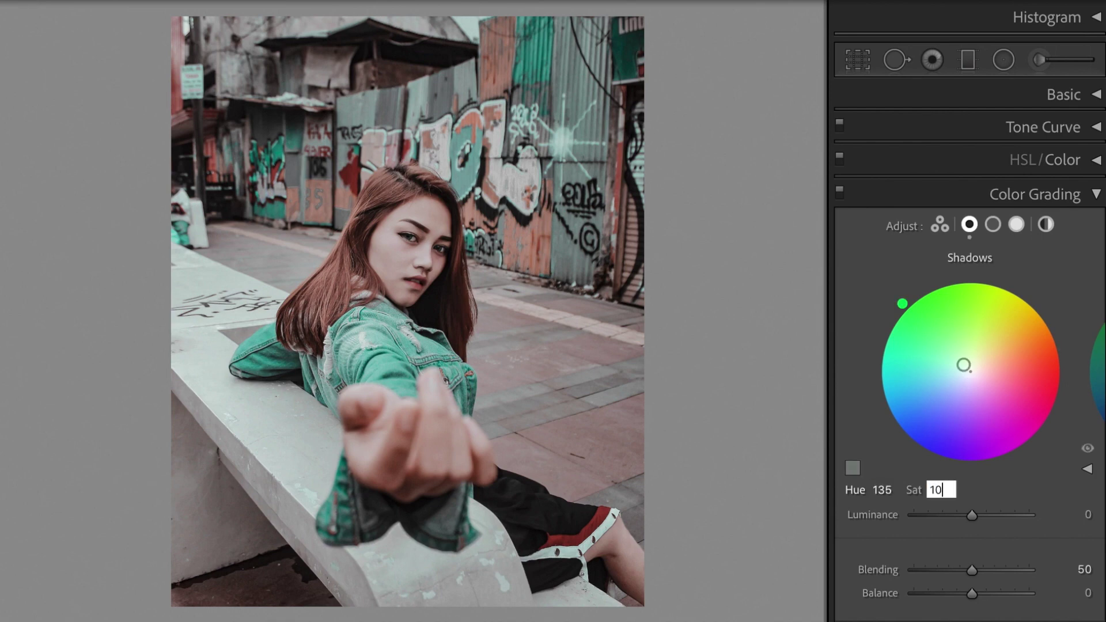
pyautogui.press('Return')
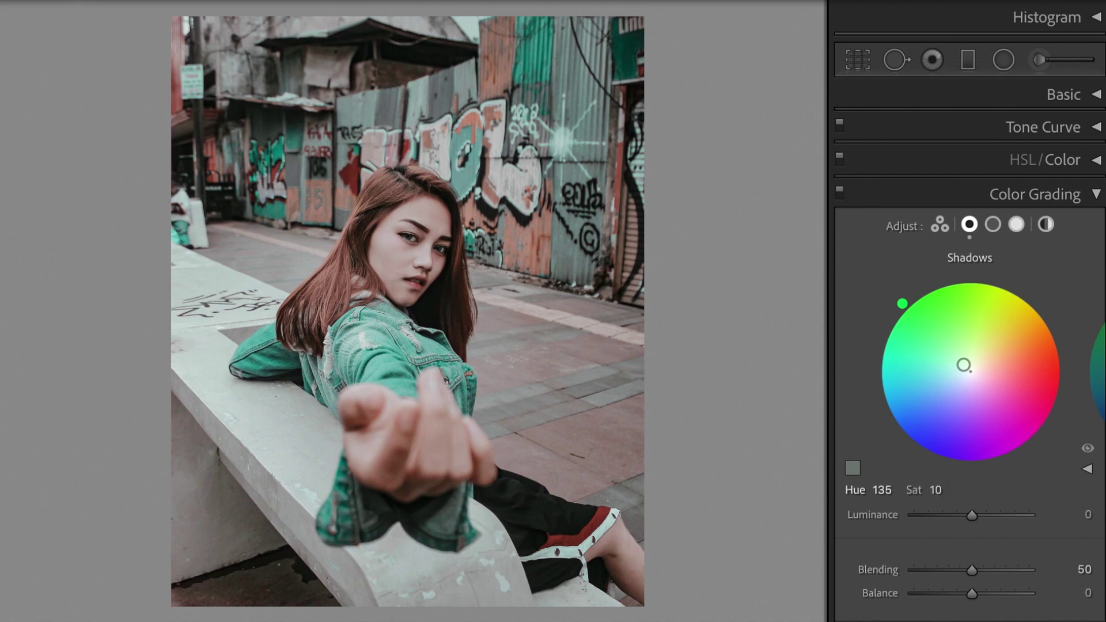
# Grade the highlights at Hue 230 and Saturation 20, with Blending 75 and Balance −15
pyautogui.click(1016, 226)
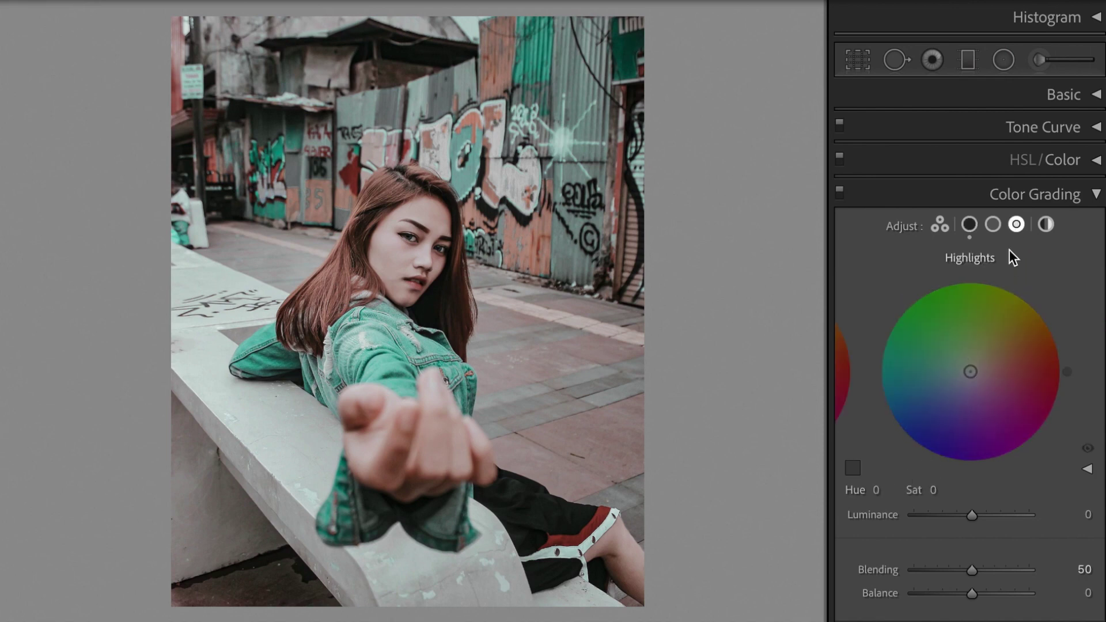
pyautogui.click(889, 492)
pyautogui.write('230')
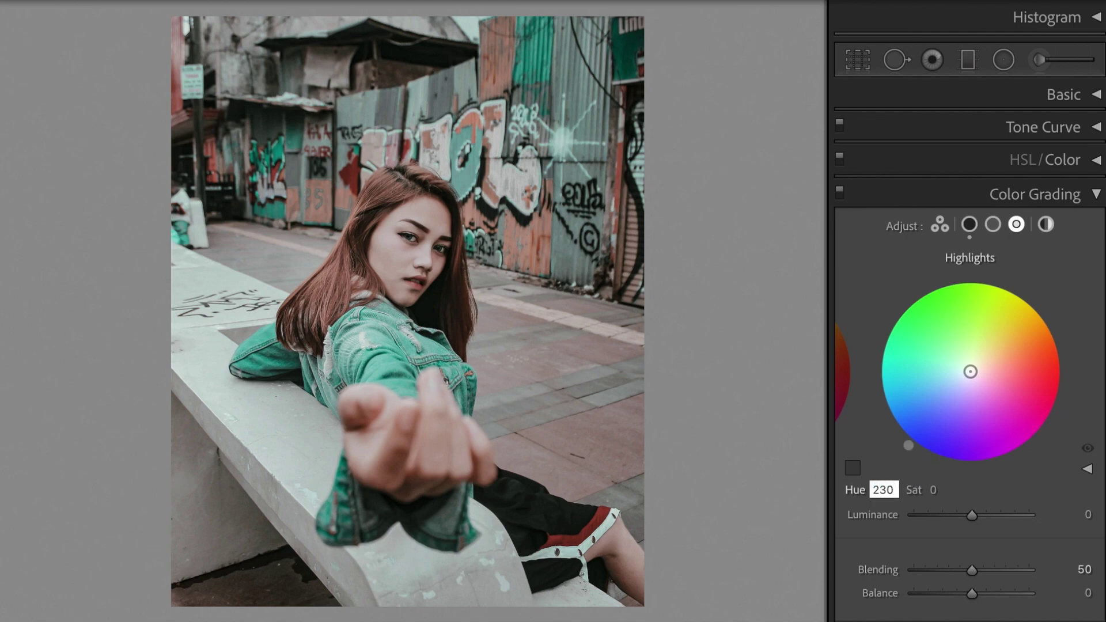
pyautogui.press('Tab')
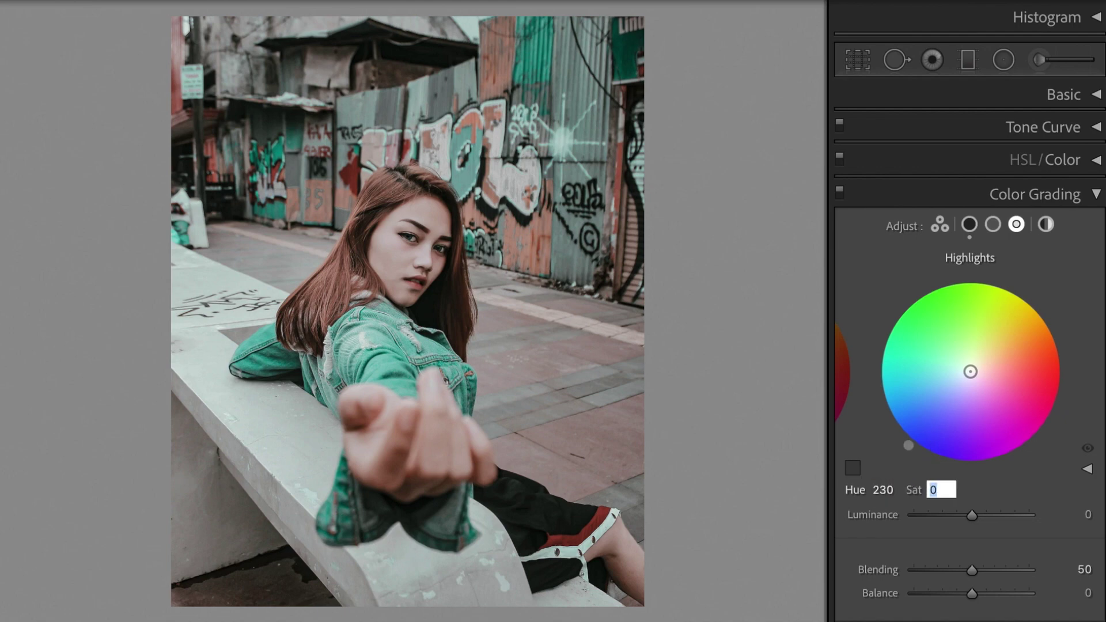
pyautogui.write('20')
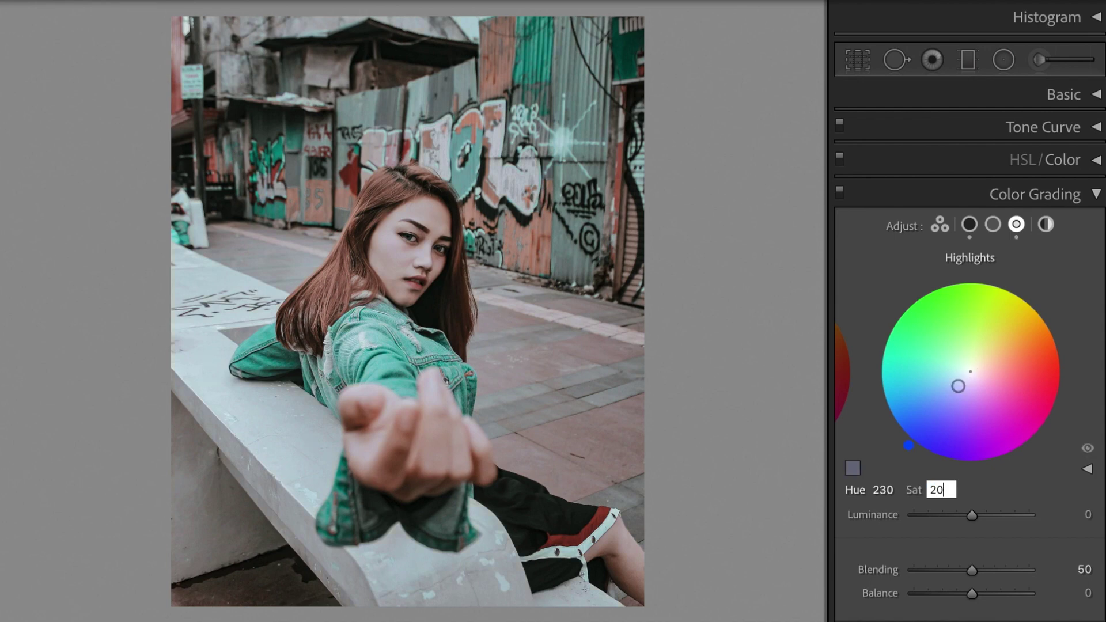
pyautogui.press('Tab')
pyautogui.press('Tab')
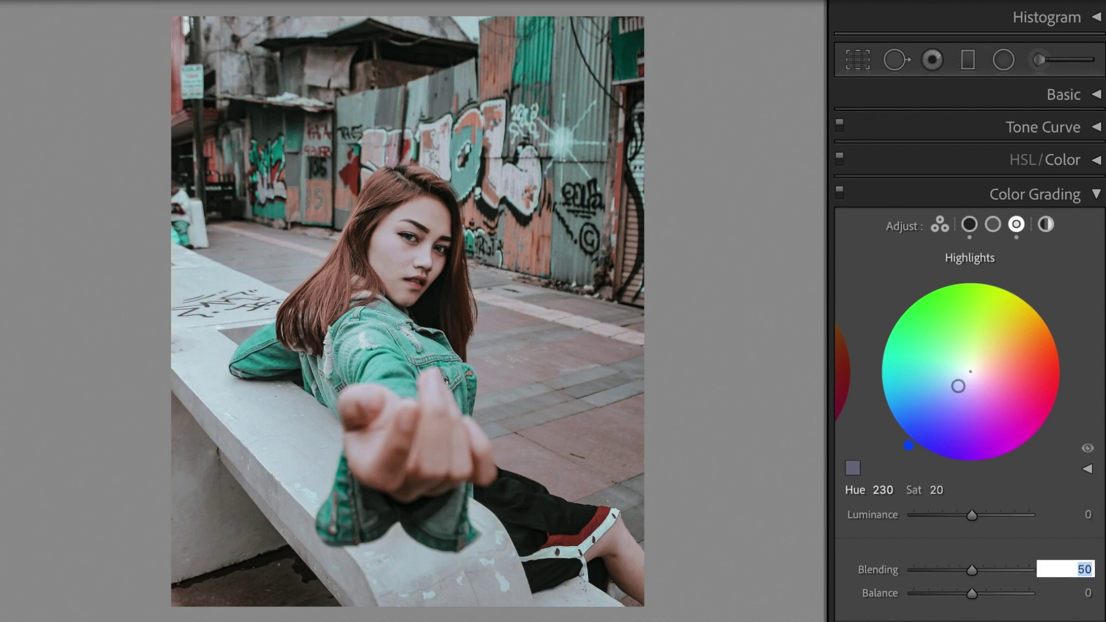
pyautogui.write('75')
pyautogui.press('Tab')
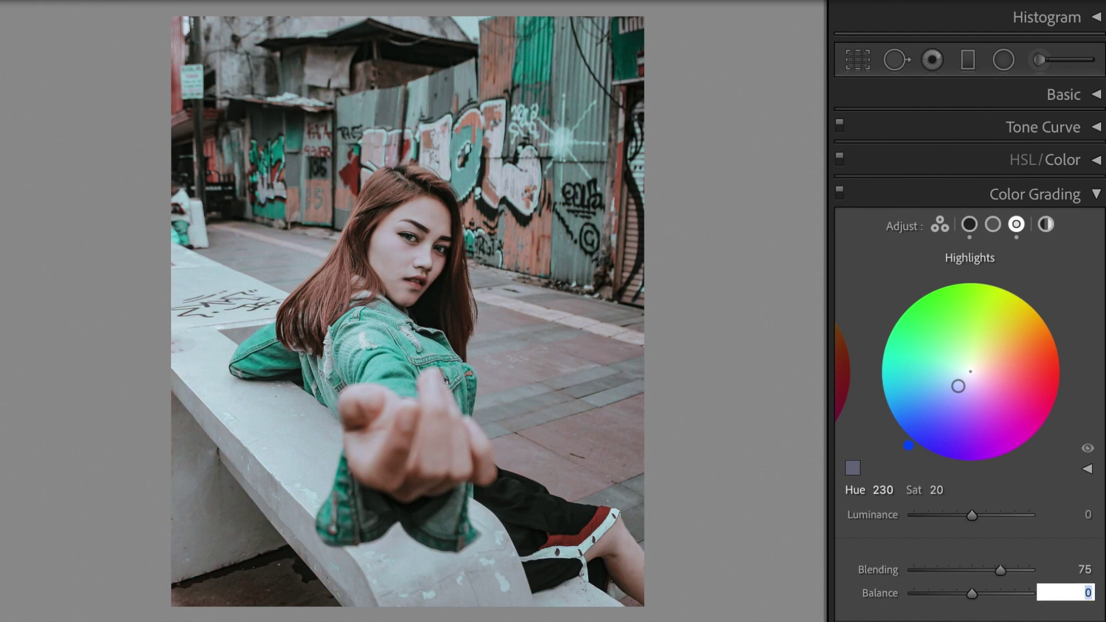
pyautogui.write('-15')
pyautogui.press('Return')
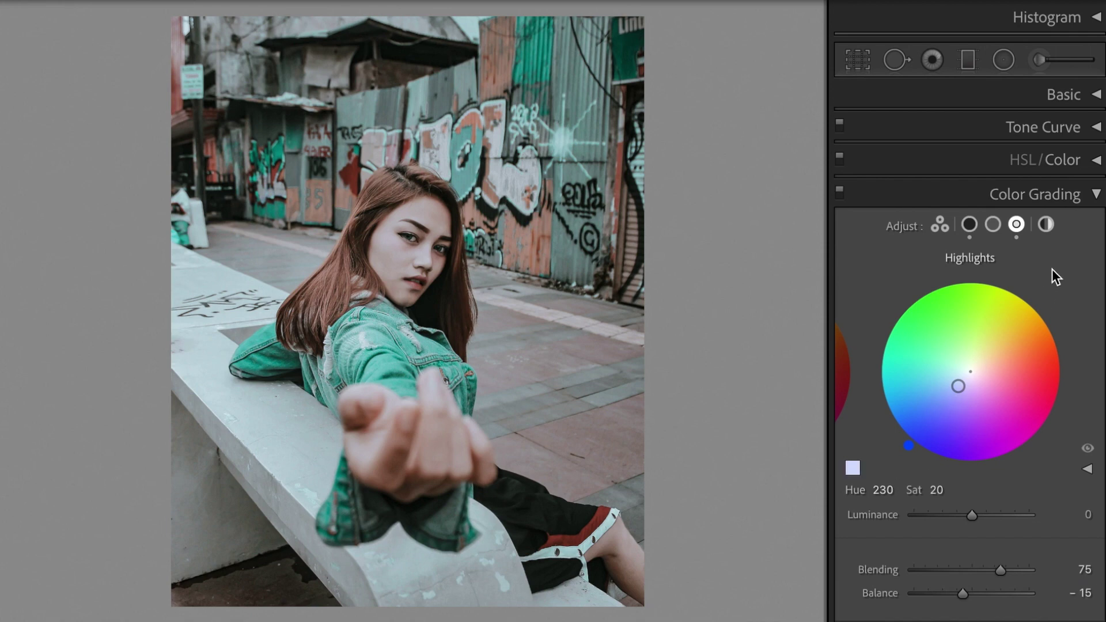
# Turn on Remove Chromatic Aberration in Lens Corrections
pyautogui.click(1097, 195)
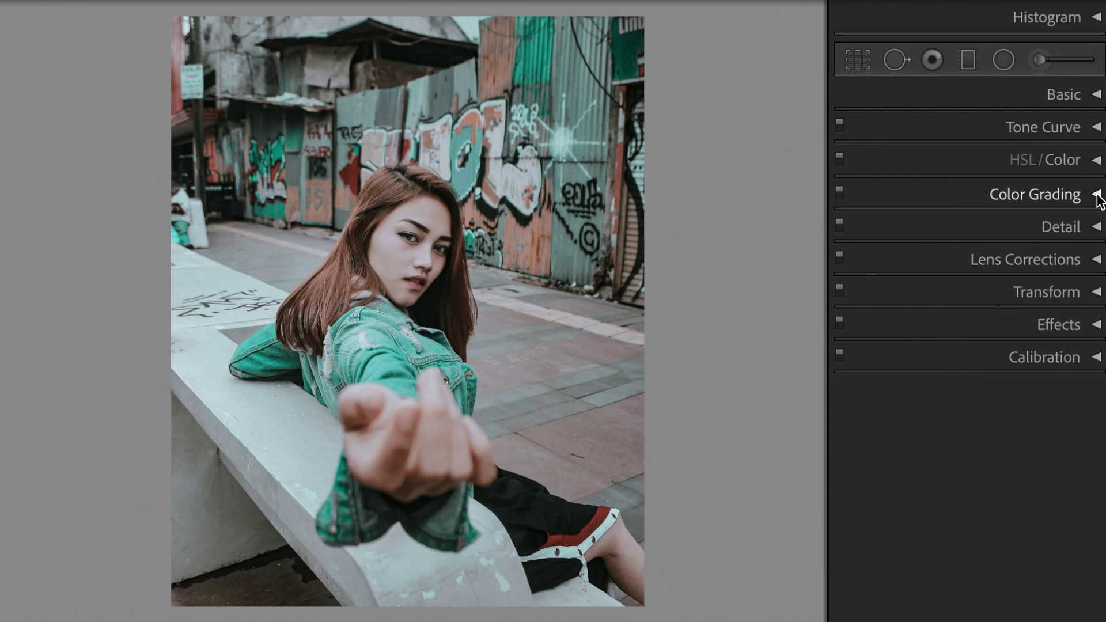
pyautogui.click(1097, 260)
pyautogui.click(896, 318)
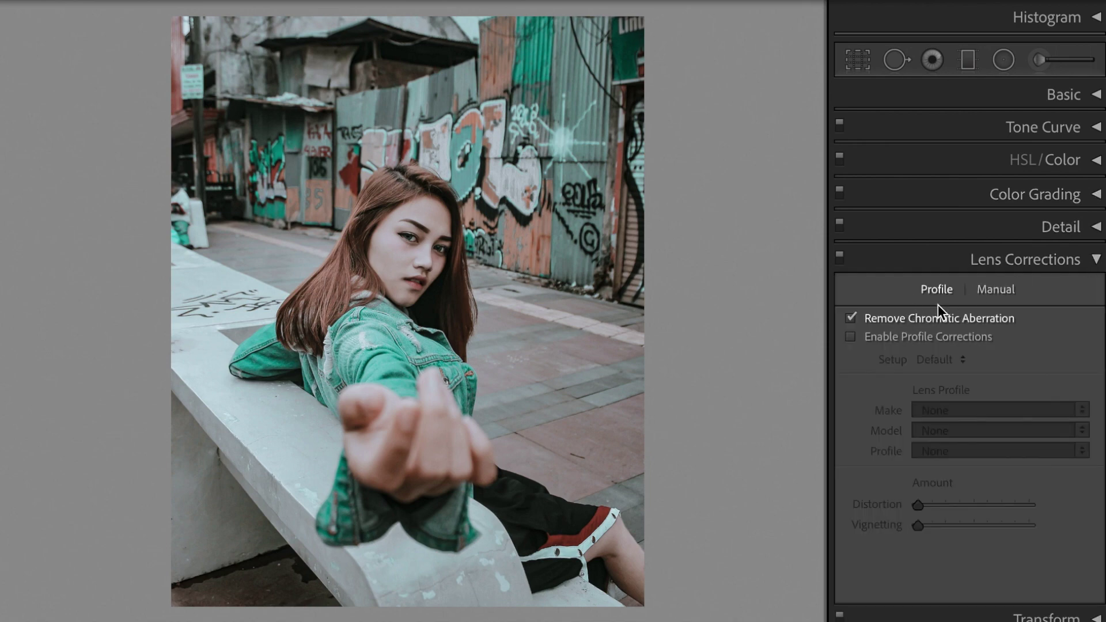
pyautogui.click(1095, 263)
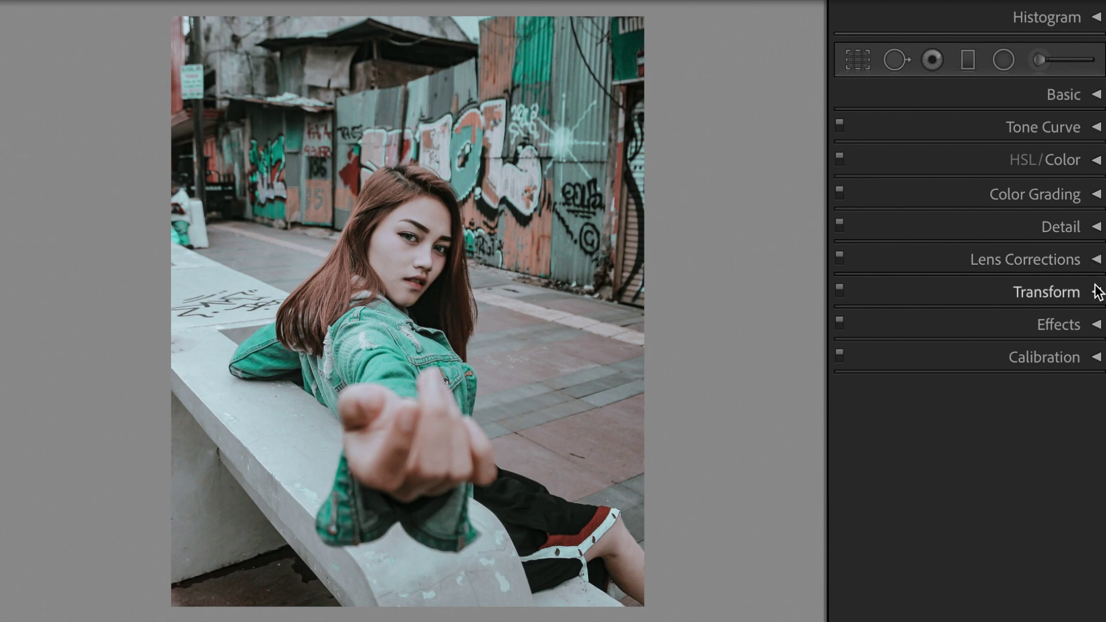
pyautogui.click(1097, 326)
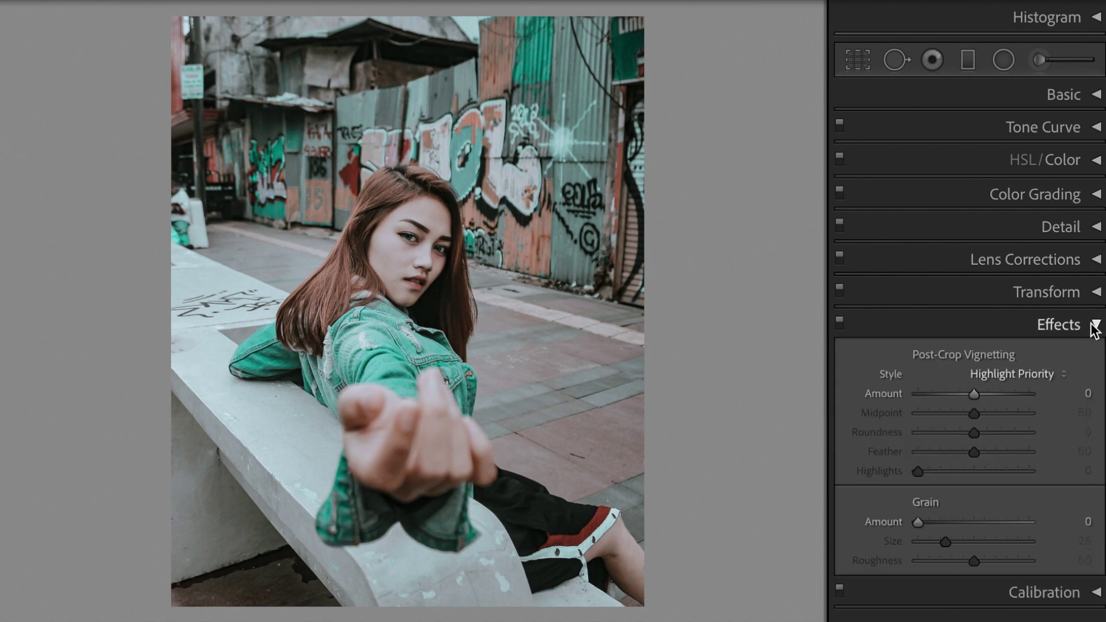
# Set the Post-Crop Vignetting to Amount −55, Roundness +65 and Feather 75
pyautogui.click(1069, 396)
pyautogui.write('-')
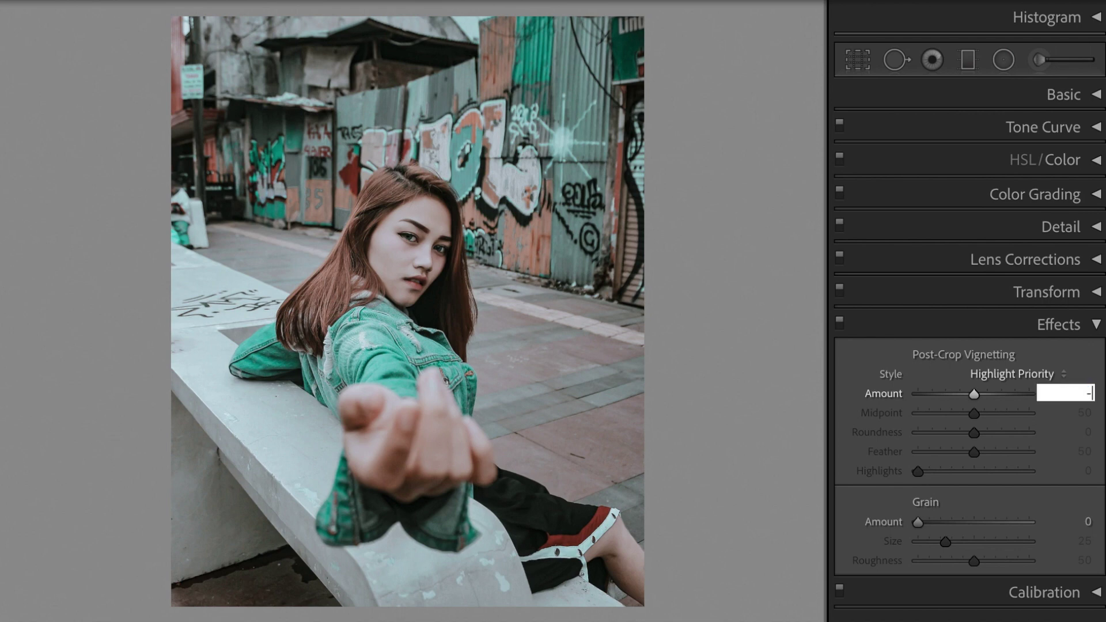
pyautogui.write('55')
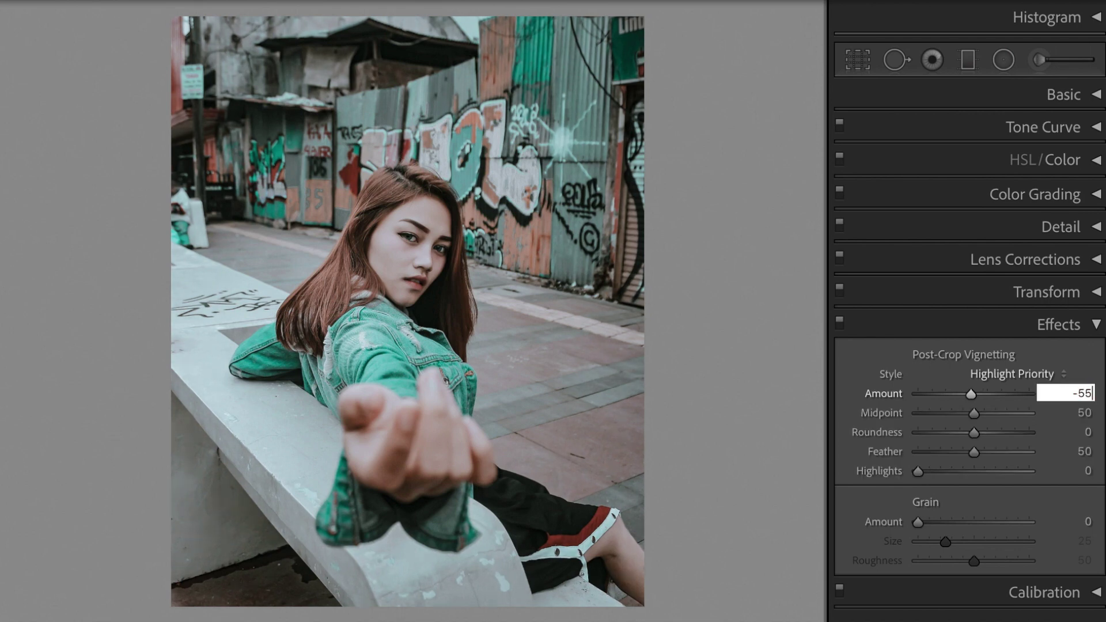
pyautogui.press('Return')
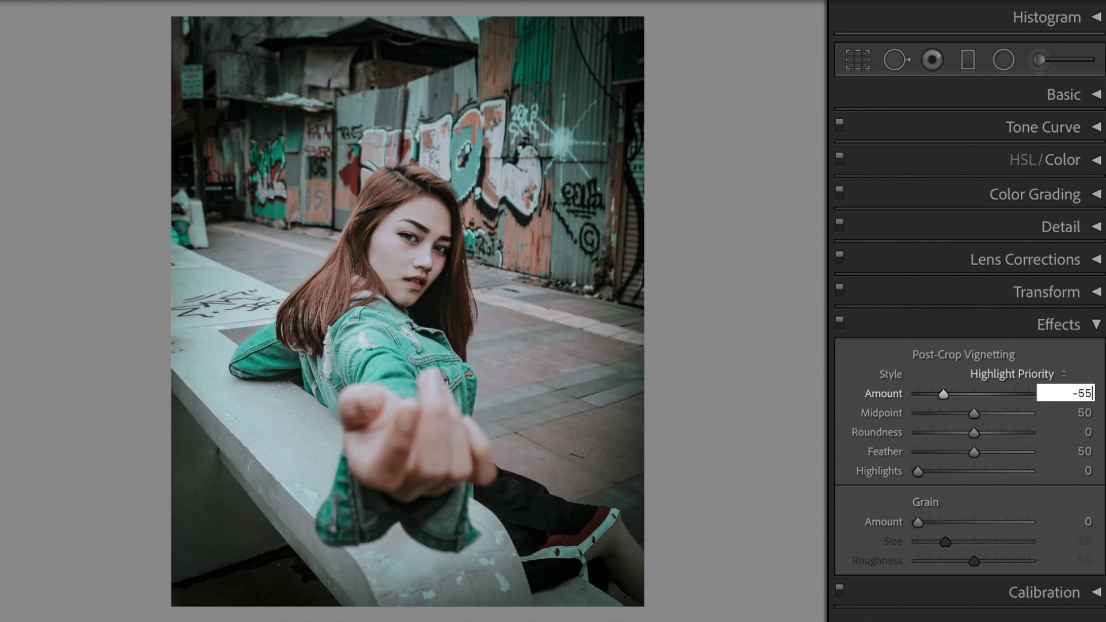
pyautogui.press('Tab')
pyautogui.press('Tab')
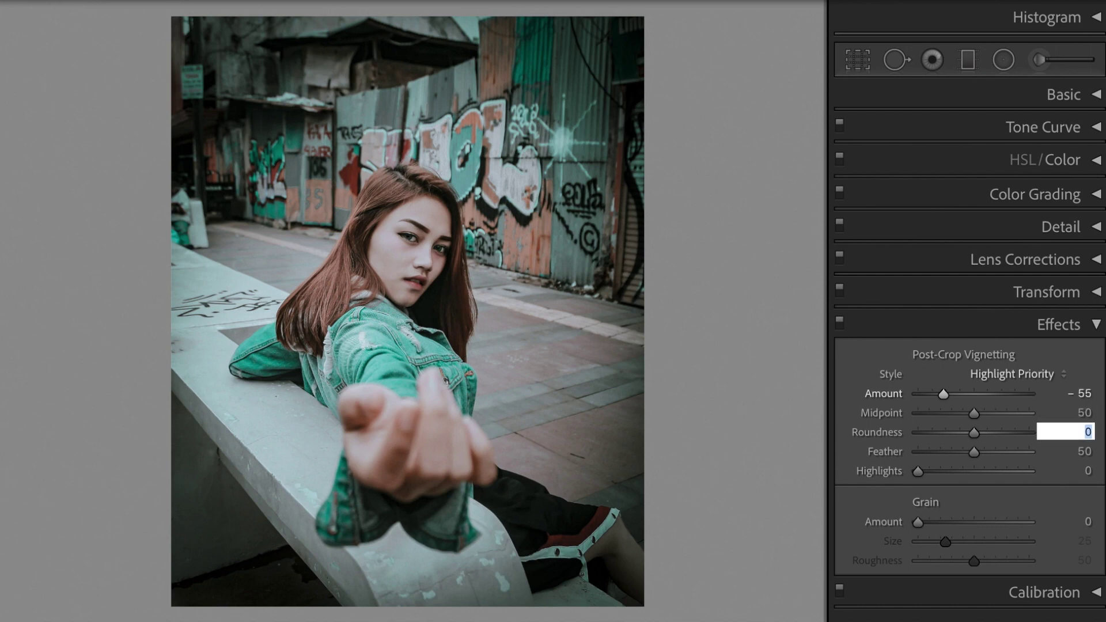
pyautogui.write('65')
pyautogui.press('Tab')
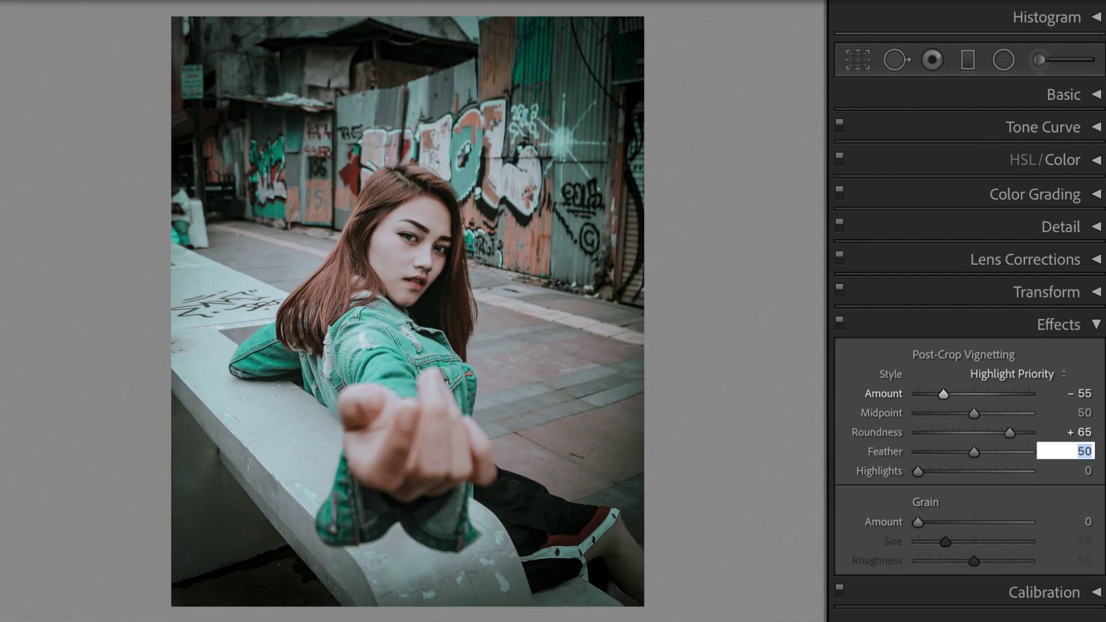
pyautogui.write('75')
pyautogui.press('Return')
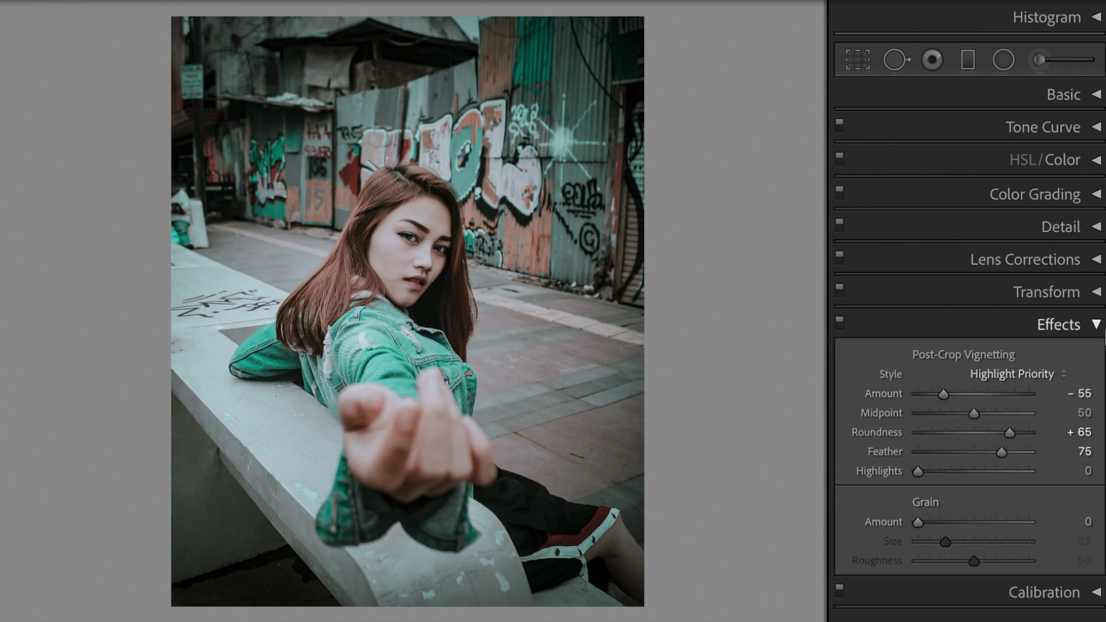
# Collapse the Effects panel and leave the before/after comparison for the single loupe view
pyautogui.click(1096, 324)
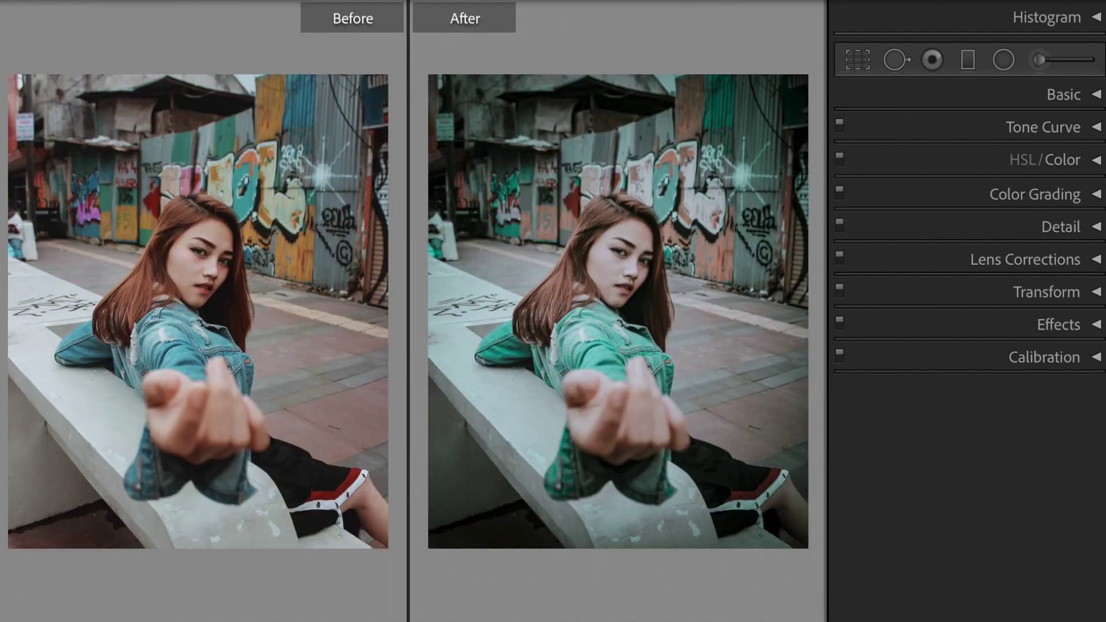
pyautogui.press('y')
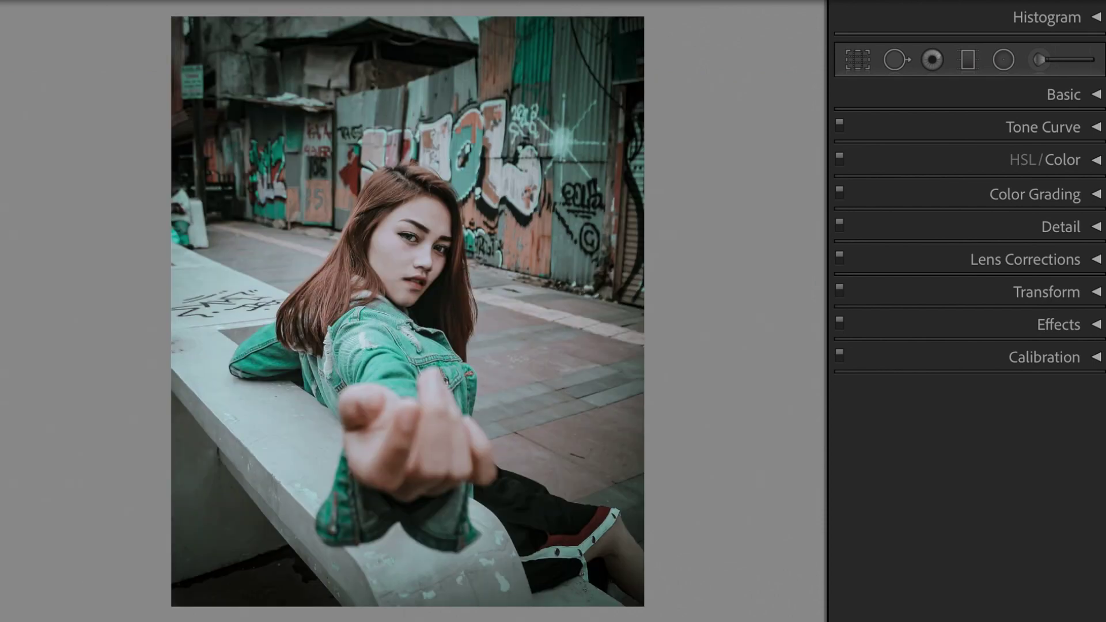